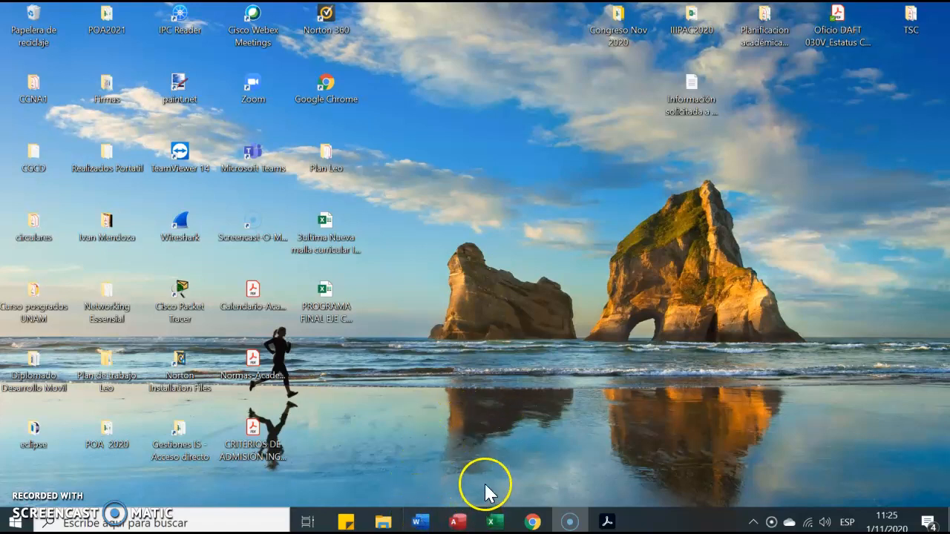
- Bring up the document Tipos de datos en ACCESS.pdf in Acrobat for a brief look and minimize it
click(610, 523)
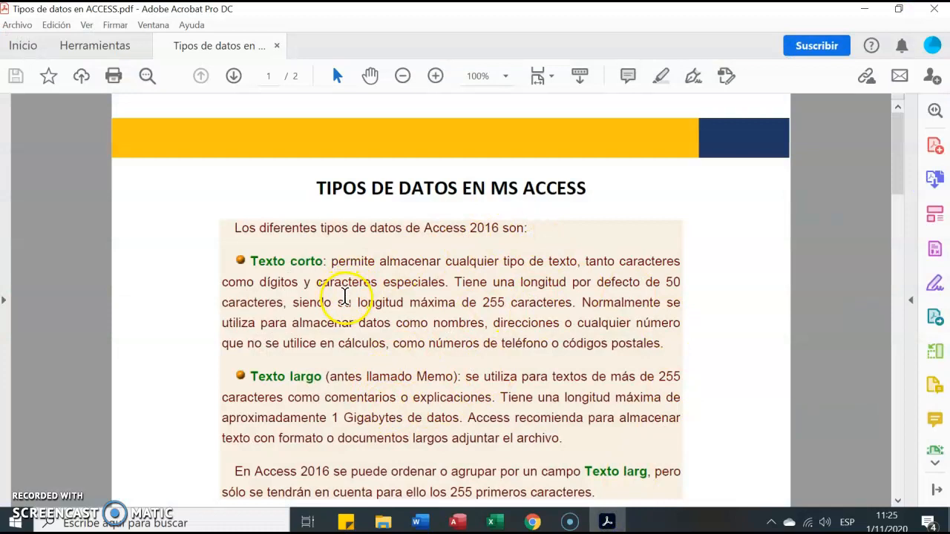
click(866, 11)
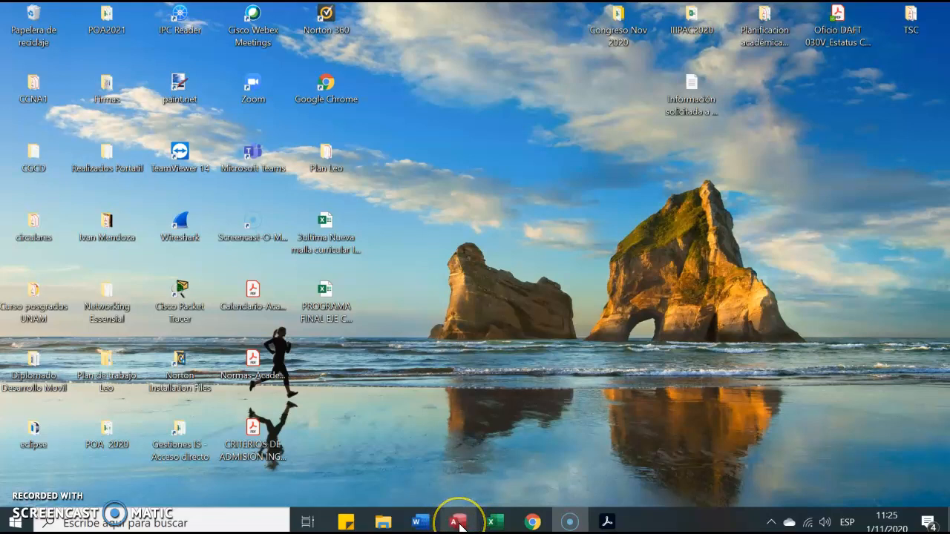
- Switch to Access and create a blank database named INVENTARIO
click(459, 523)
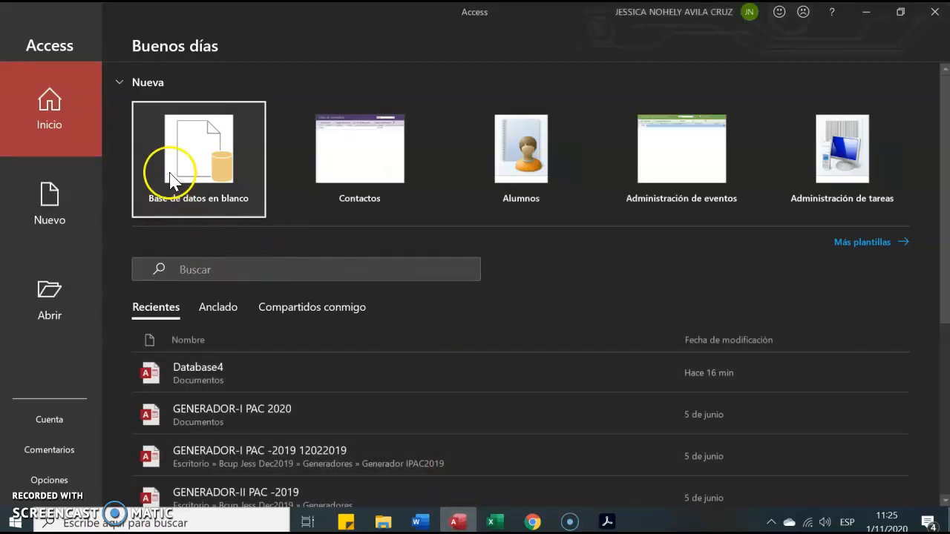
click(207, 175)
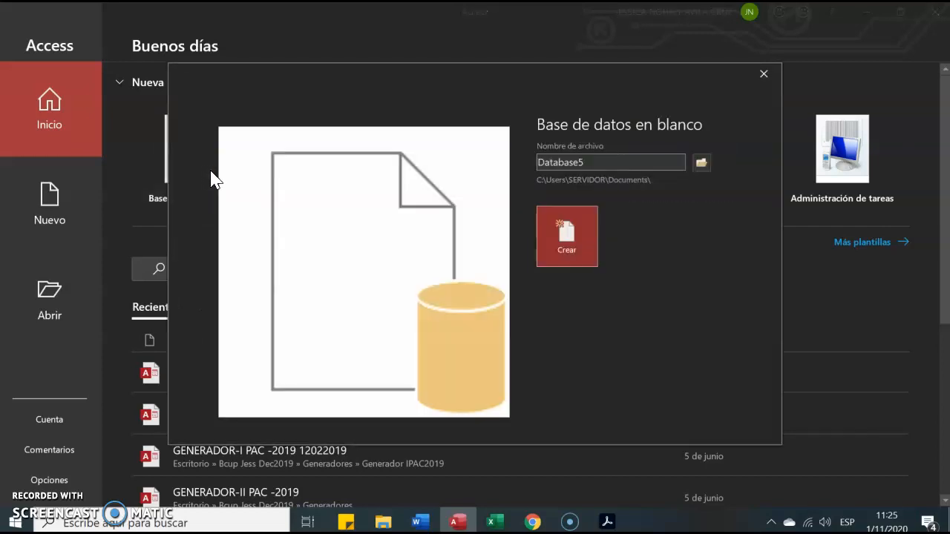
double_click(602, 162)
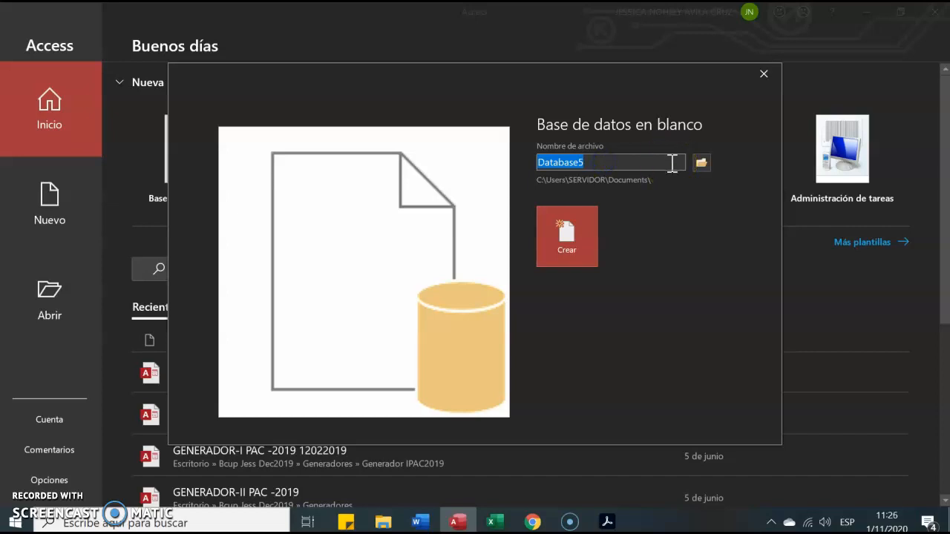
text(INVENTARIO)
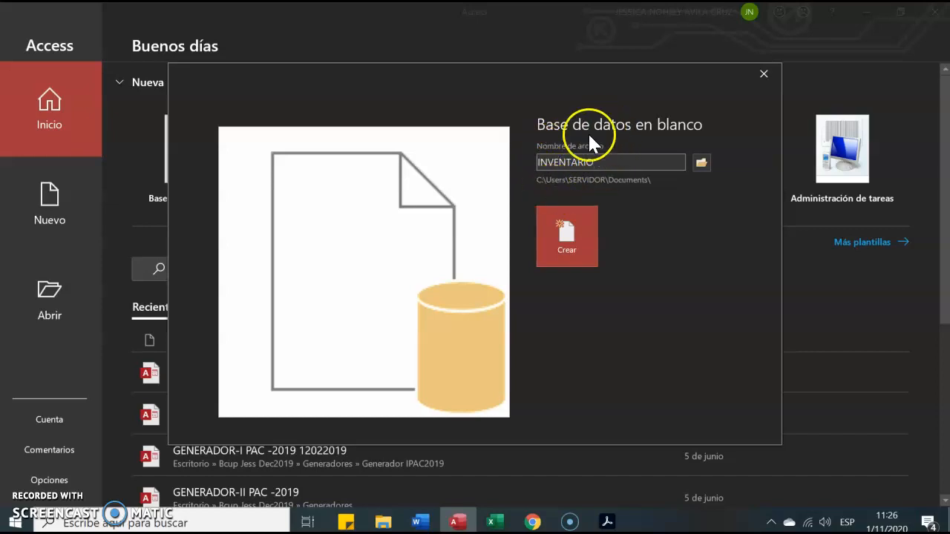
click(567, 231)
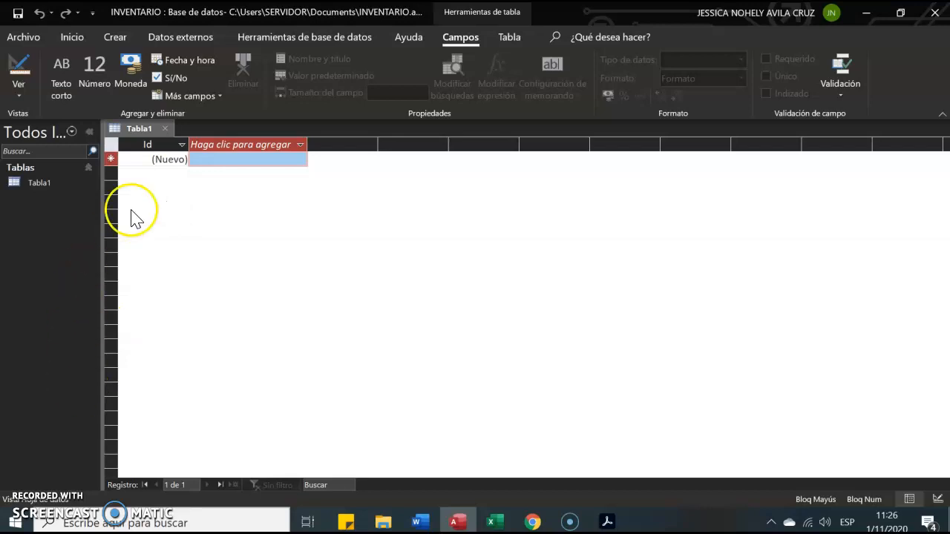
- Close the default table without keeping it and start a new table in Design view
click(169, 127)
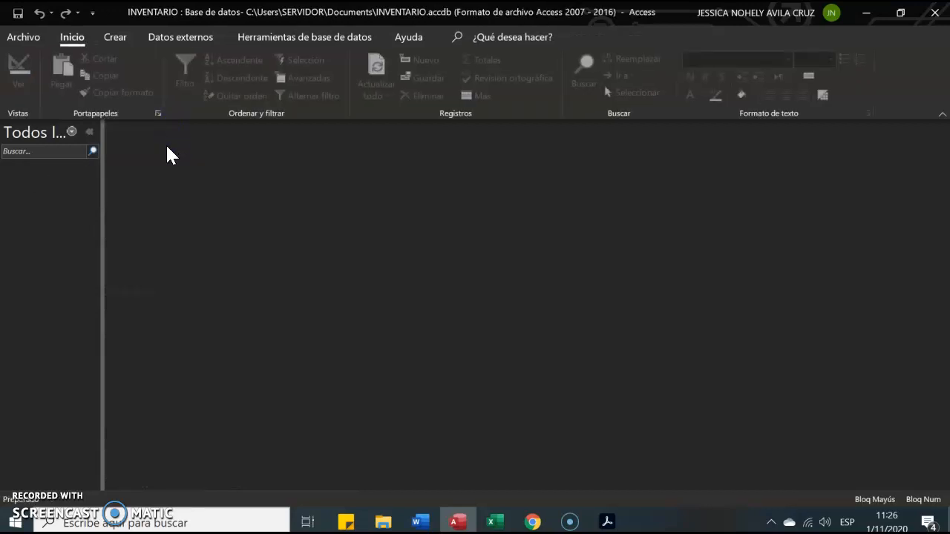
click(119, 37)
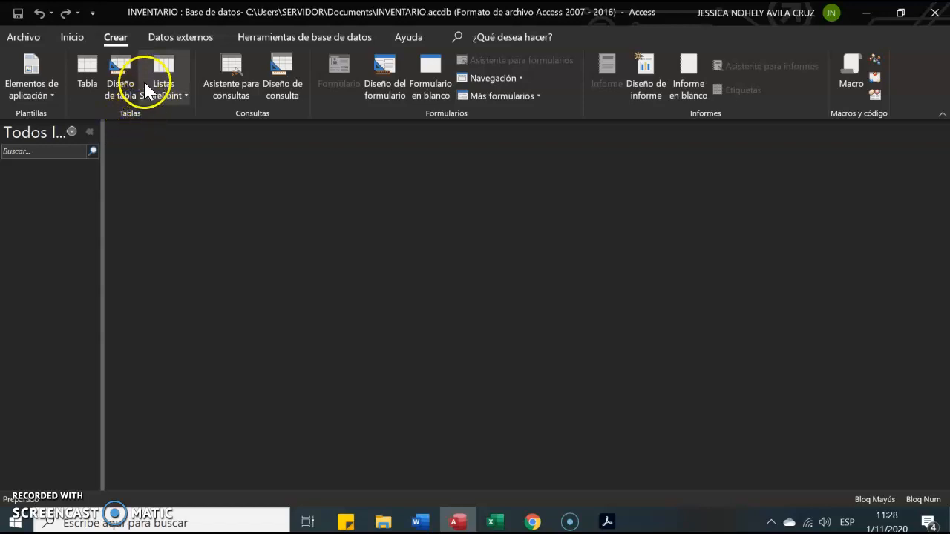
click(115, 39)
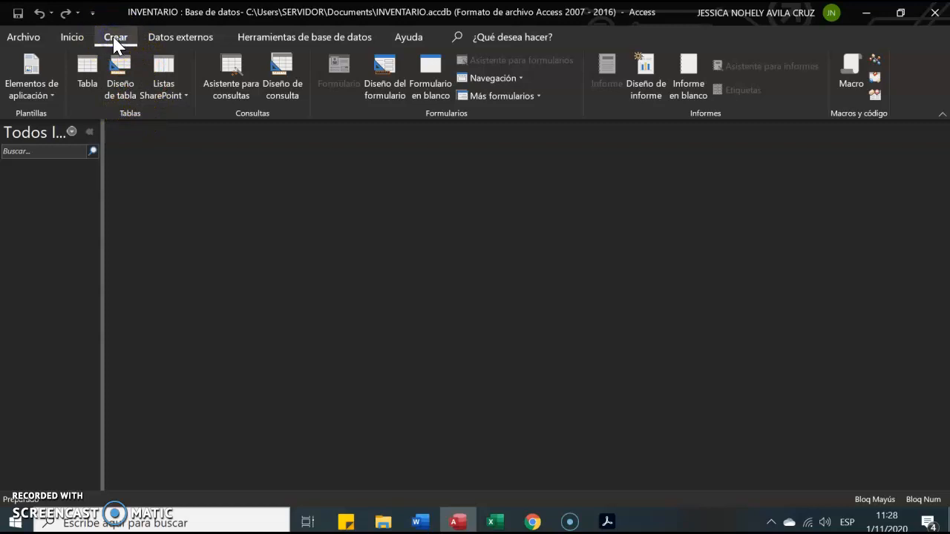
click(115, 89)
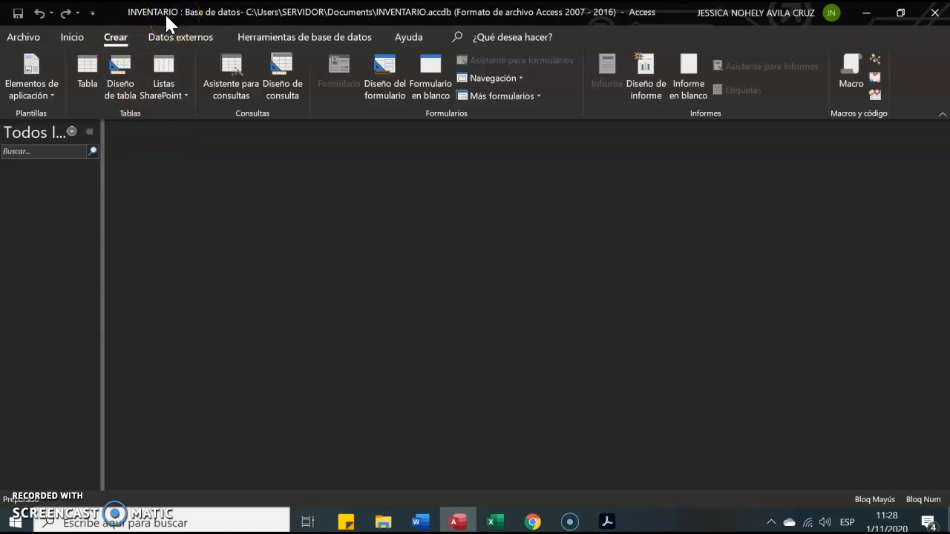
click(119, 74)
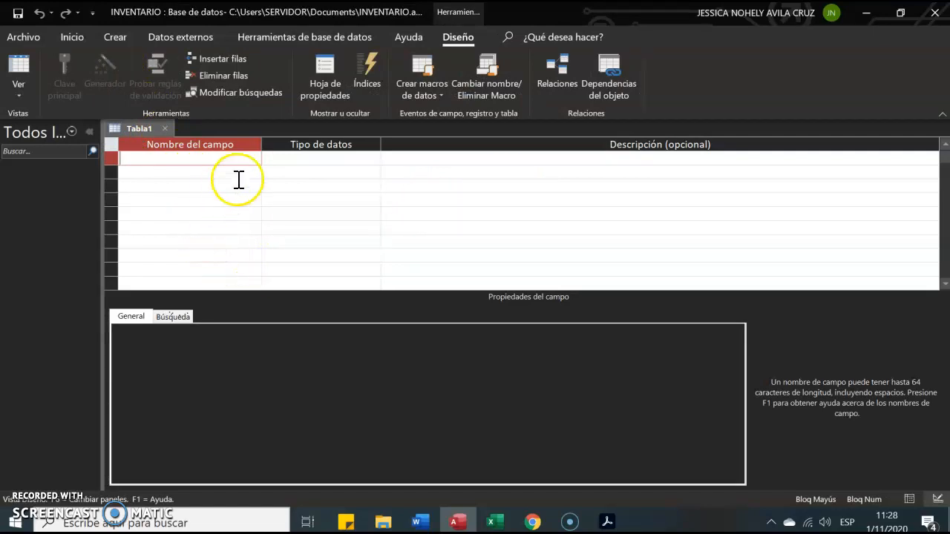
- Examine the field name, data type and description columns of the new table's design grid
click(189, 147)
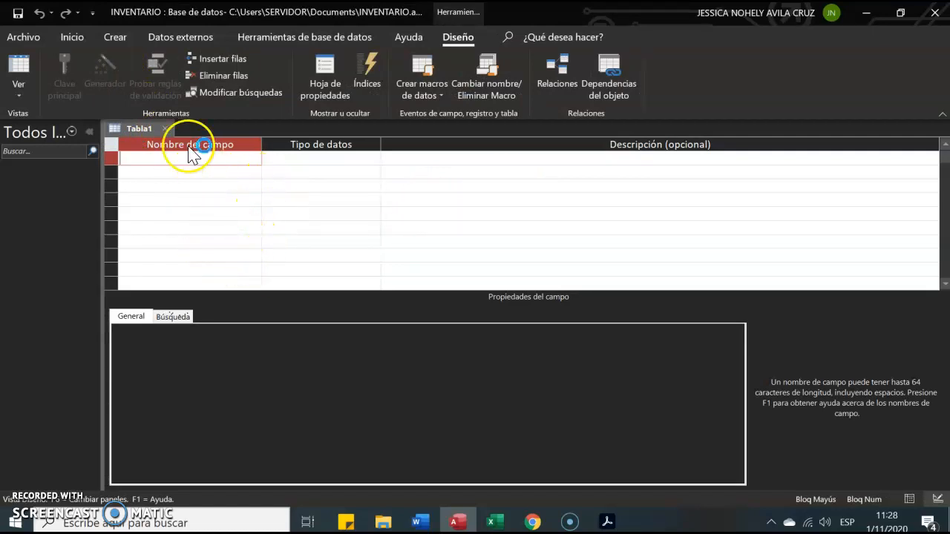
click(313, 157)
click(209, 156)
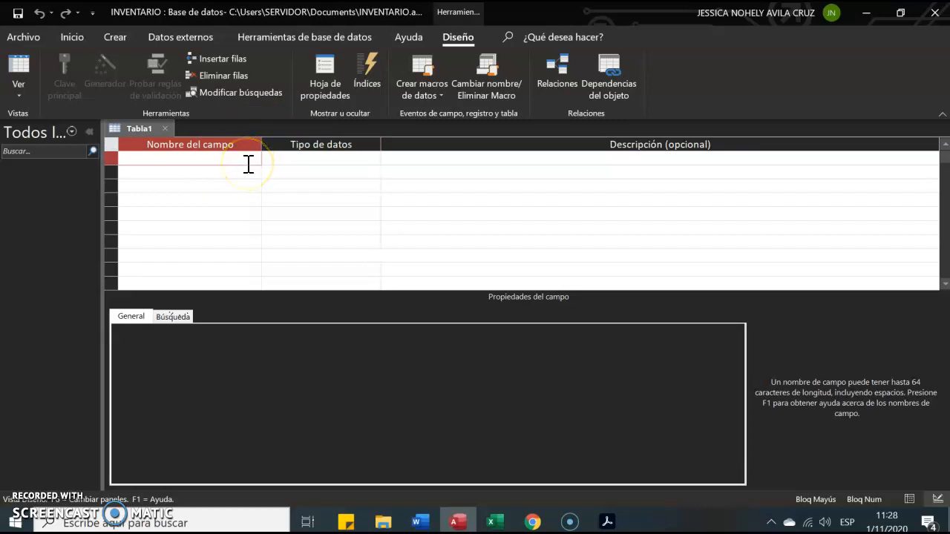
click(420, 154)
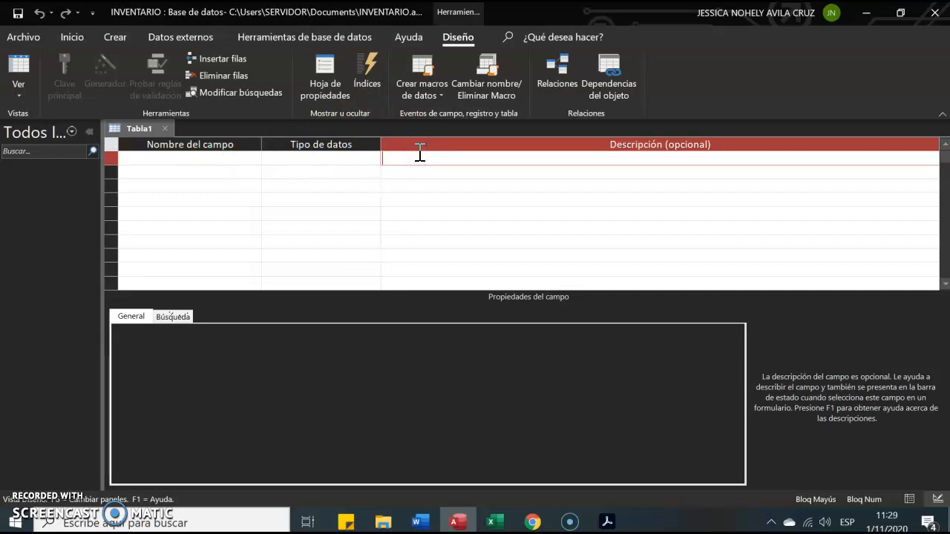
click(418, 156)
click(222, 157)
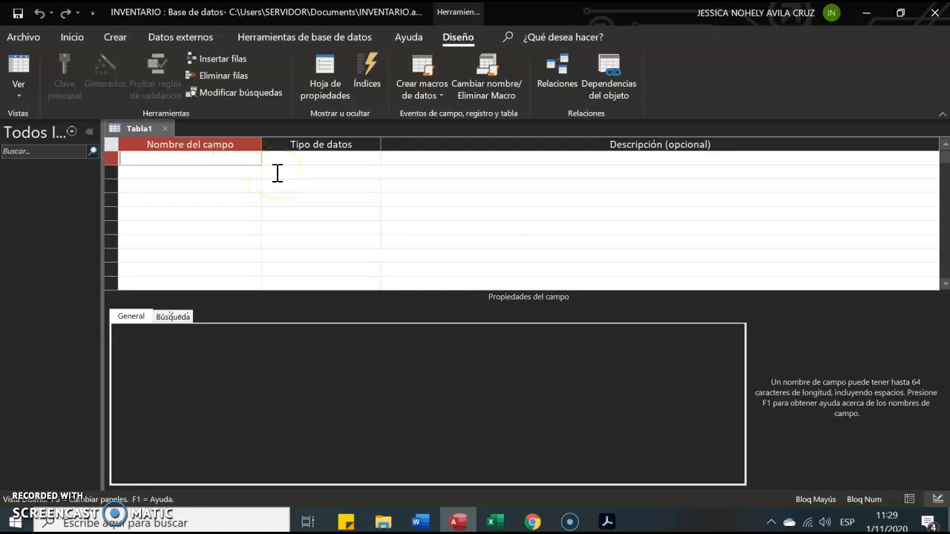
- Switch to the Excel workbook Libro1 and go through the field names planned for the inventory table, from Codigo producto to Total
click(491, 514)
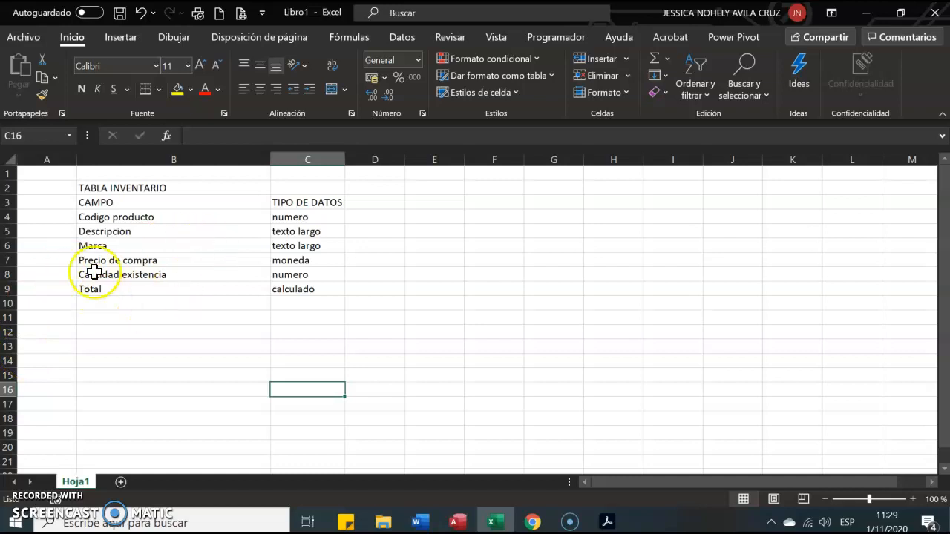
click(135, 202)
click(135, 217)
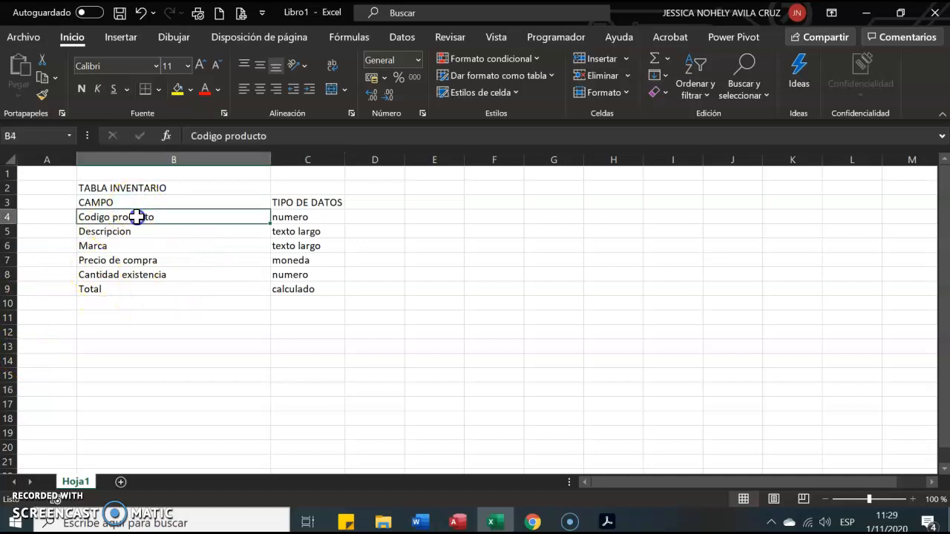
click(139, 231)
click(140, 246)
click(140, 261)
click(138, 275)
click(137, 289)
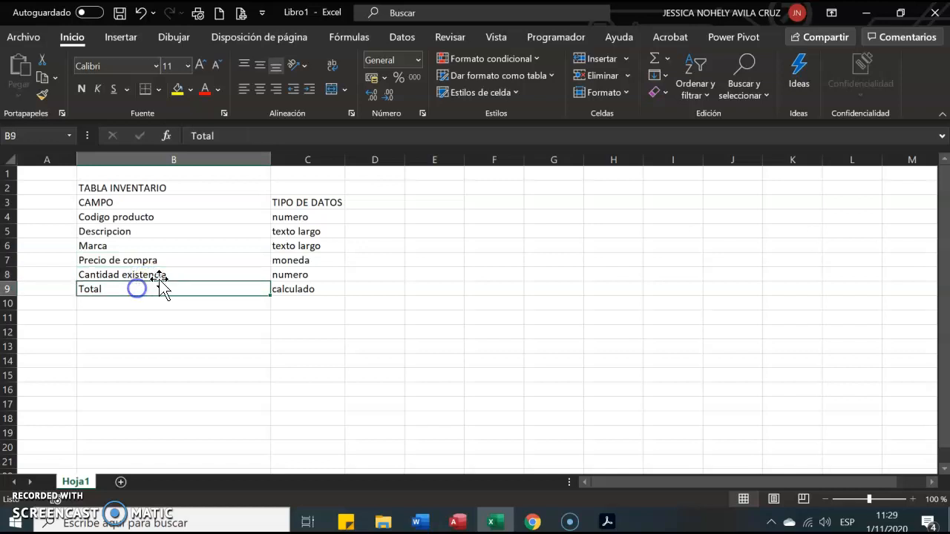
- Review the data types planned for the Codigo producto and Descripcion fields in the Excel list
click(299, 215)
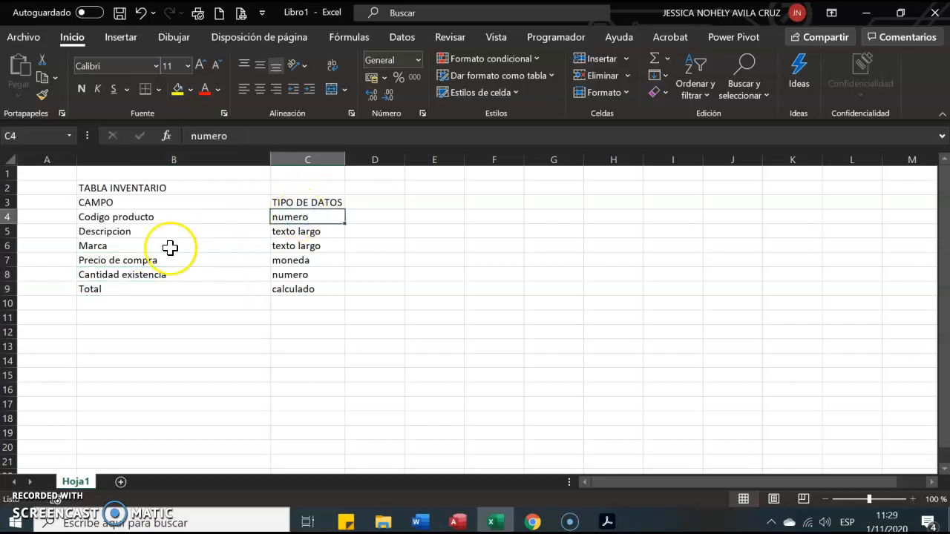
click(184, 213)
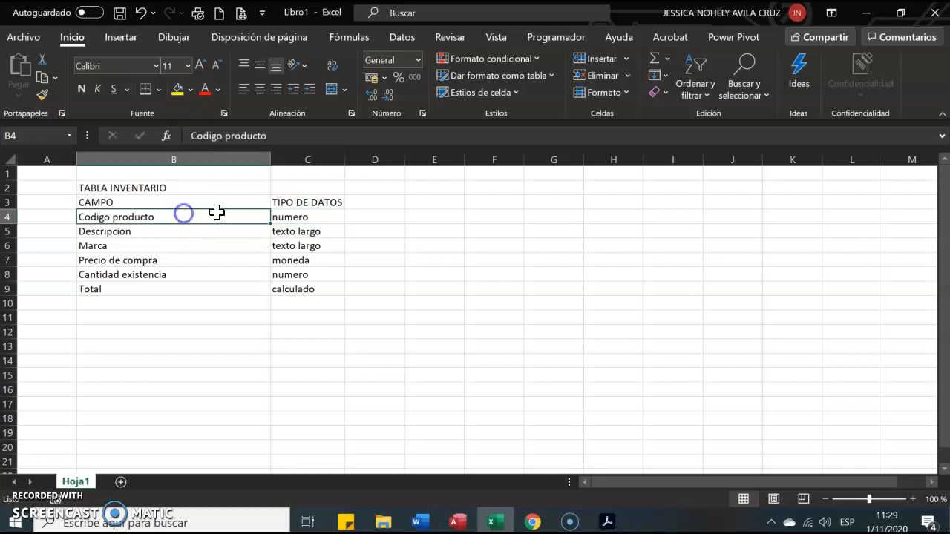
click(290, 232)
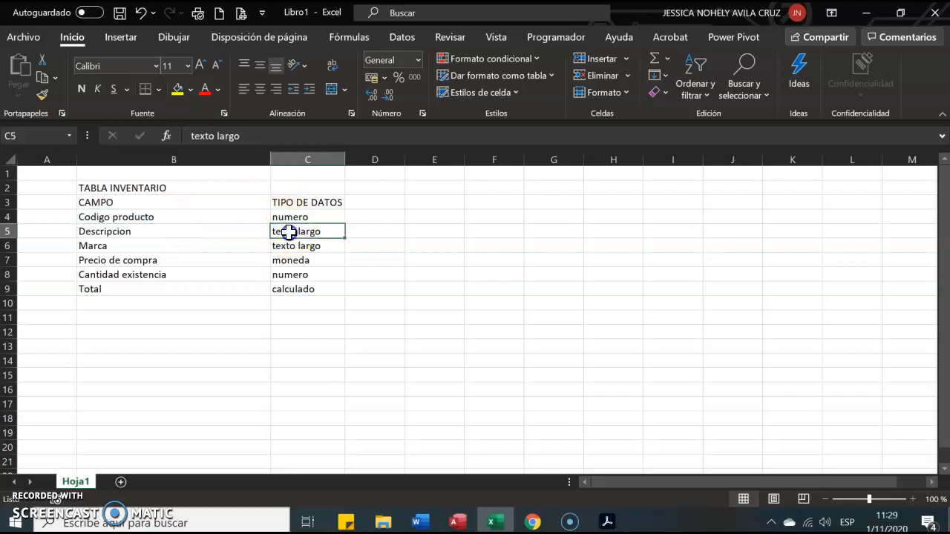
click(171, 216)
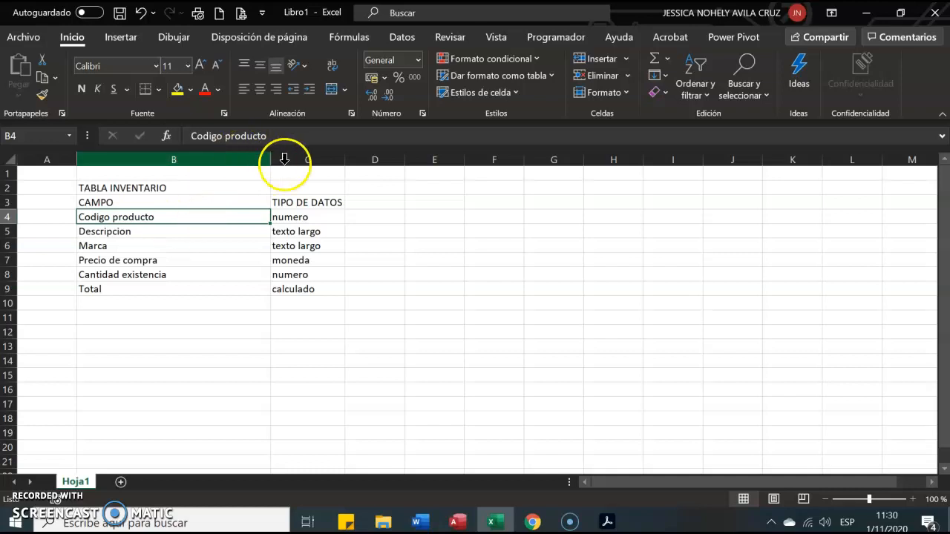
click(321, 215)
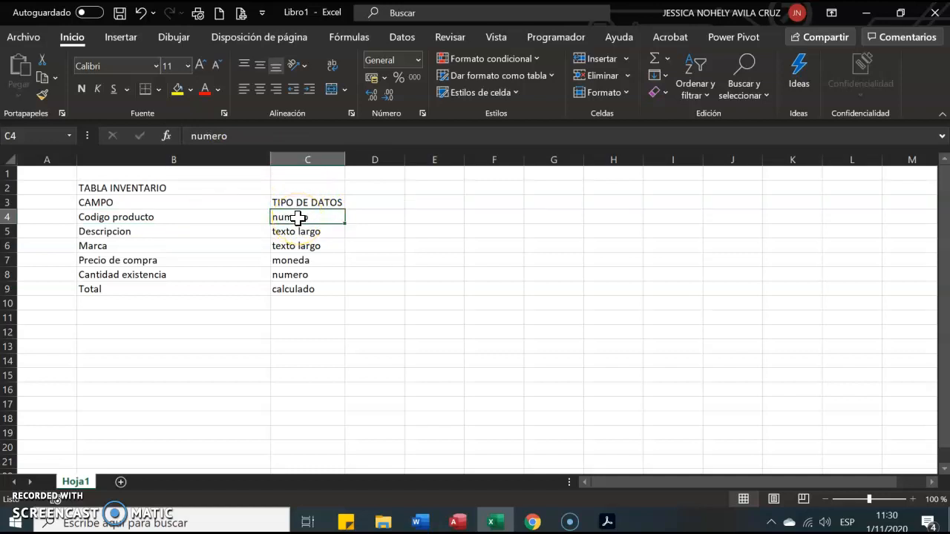
click(218, 221)
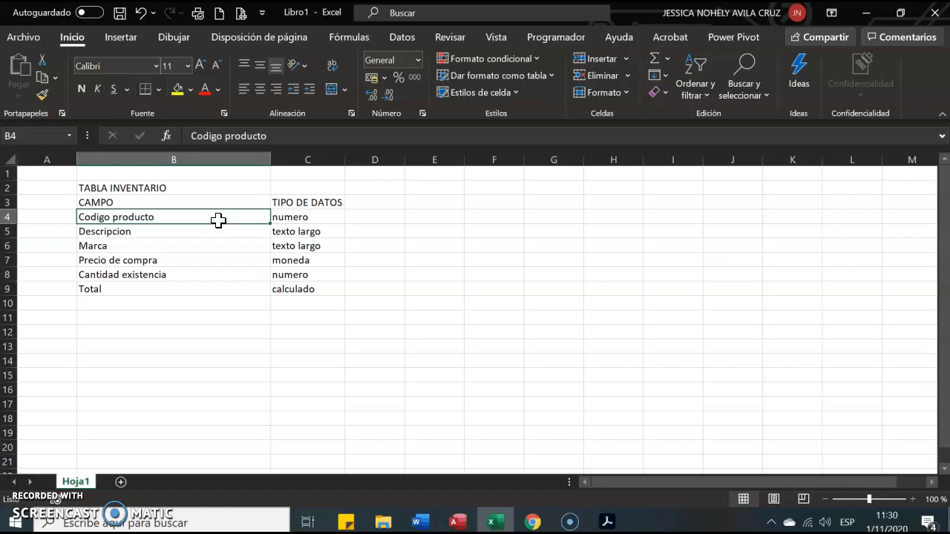
- Switch to the data types PDF in Acrobat and read the Texto corto and Texto largo descriptions, including the maximum text length
click(607, 522)
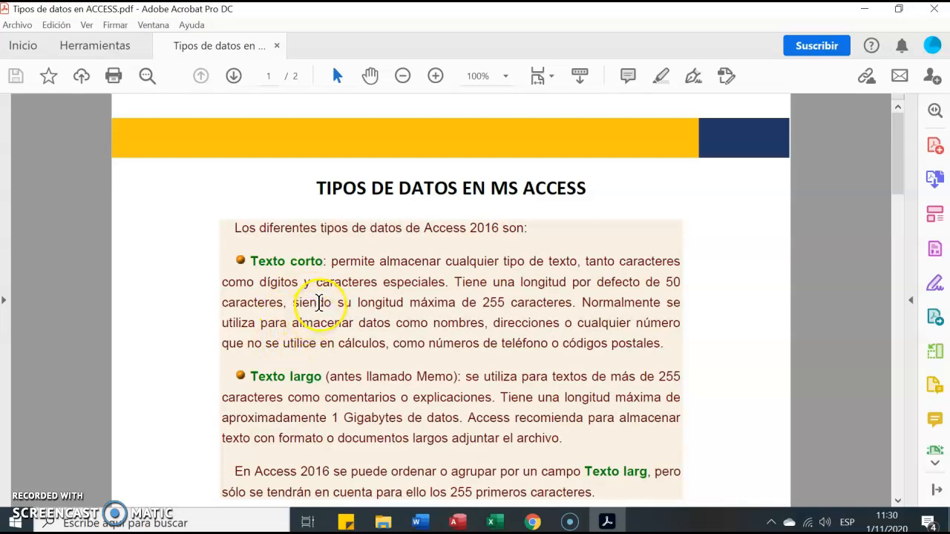
drag(249, 261, 317, 251)
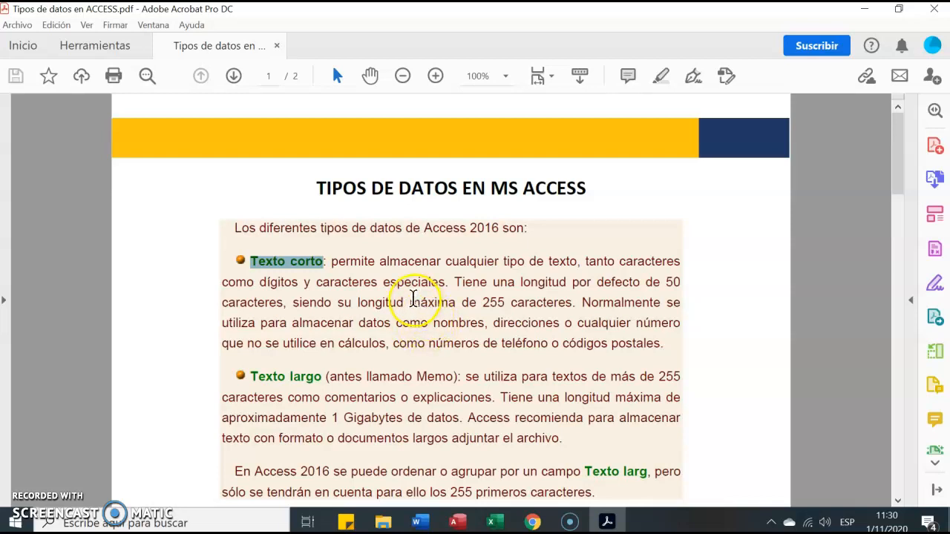
drag(410, 302, 573, 300)
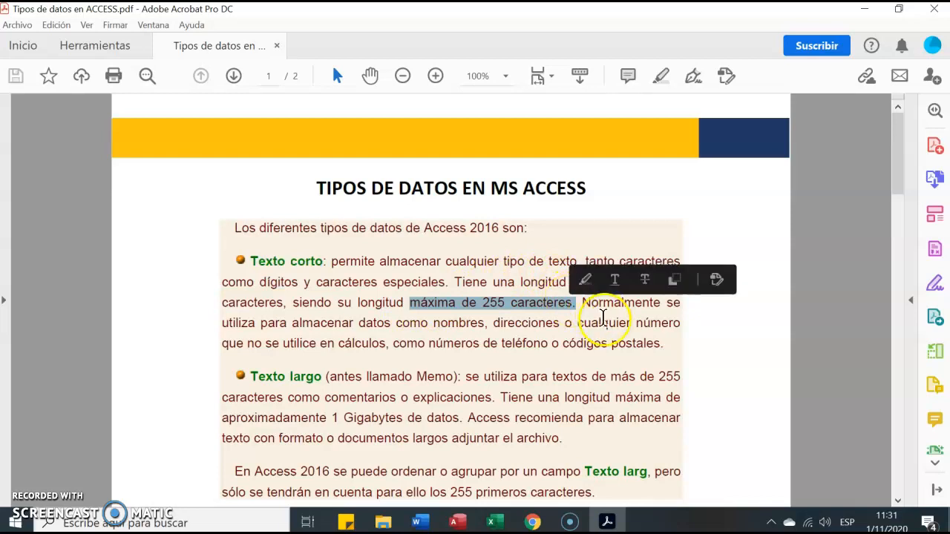
scroll(449, 380, down, 1)
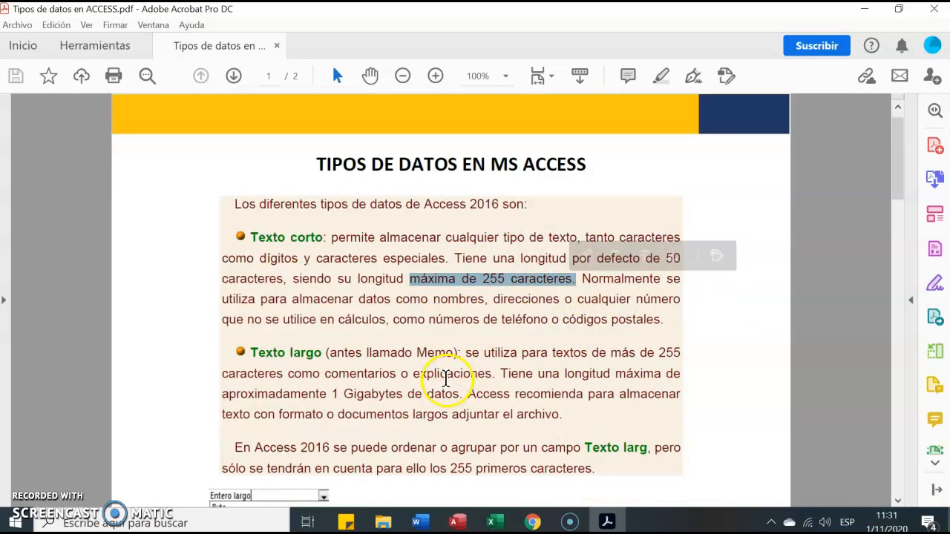
drag(251, 353, 309, 349)
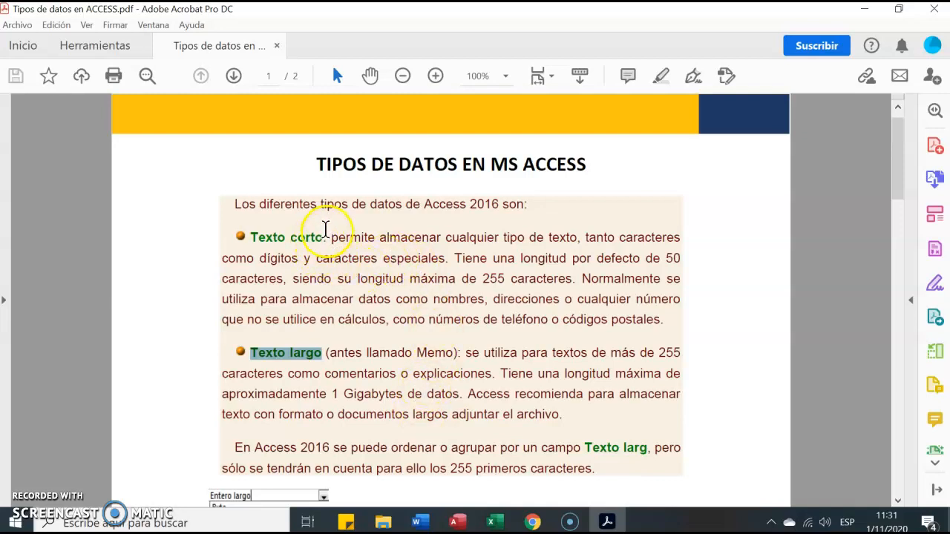
drag(327, 238, 251, 239)
scroll(299, 339, down, 1)
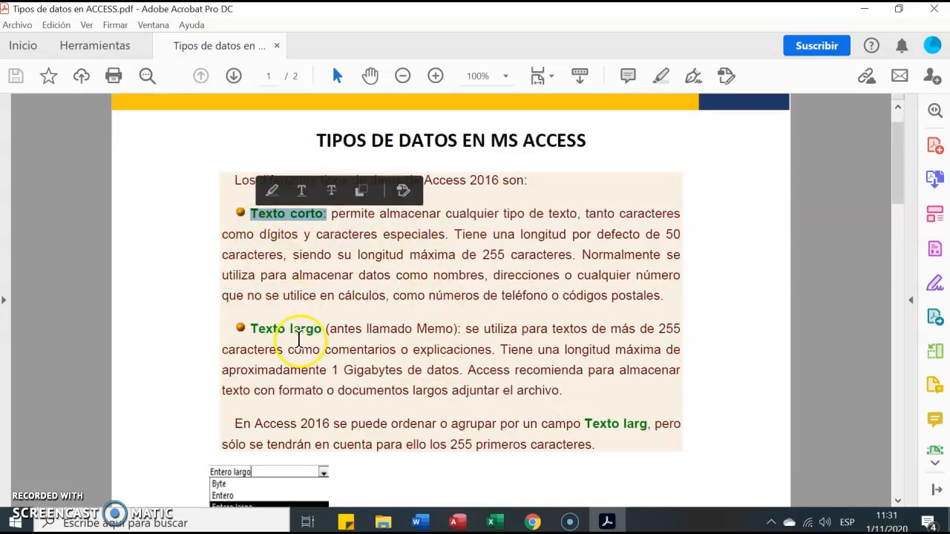
click(287, 225)
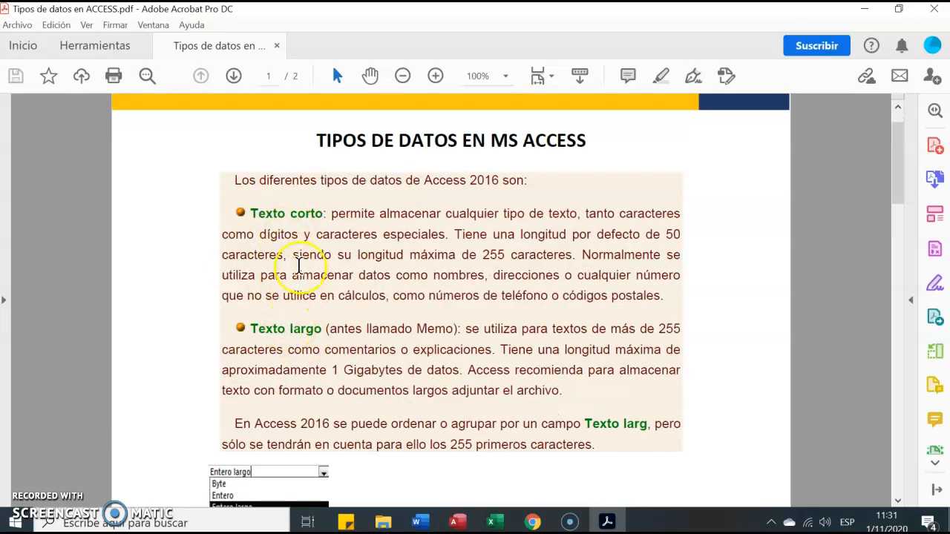
click(276, 329)
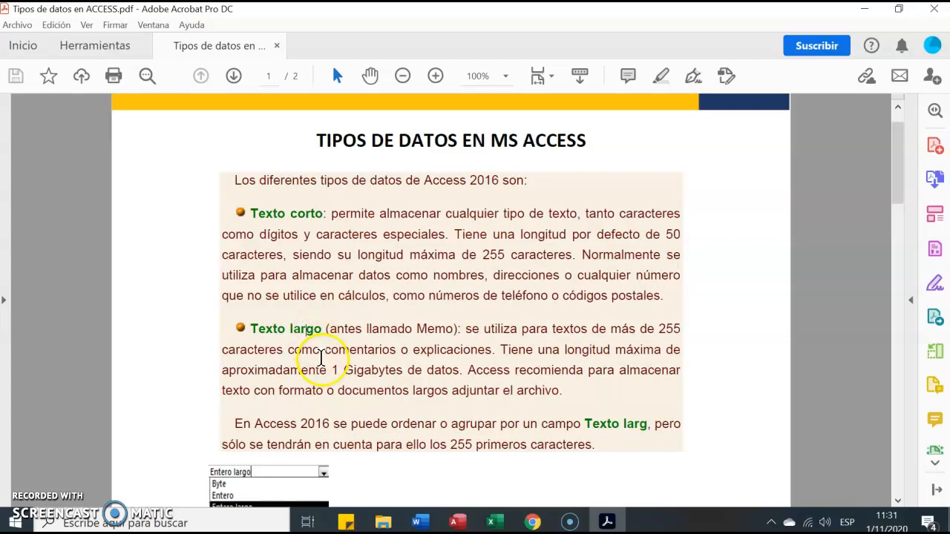
- Read the Número, Fecha/Hora and Moneda data type descriptions on the first page of the data types PDF
scroll(324, 366, down, 3)
scroll(323, 366, down, 3)
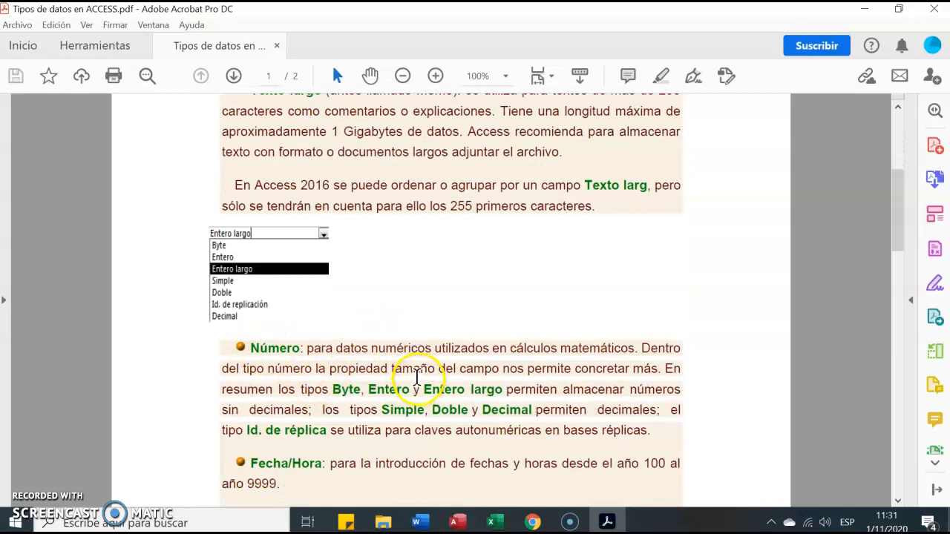
scroll(416, 386, down, 2)
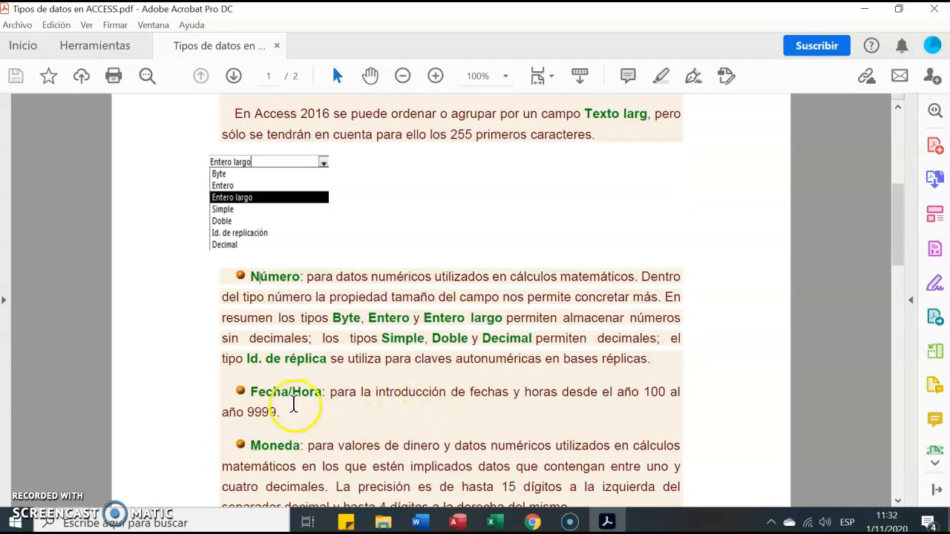
scroll(297, 405, down, 1)
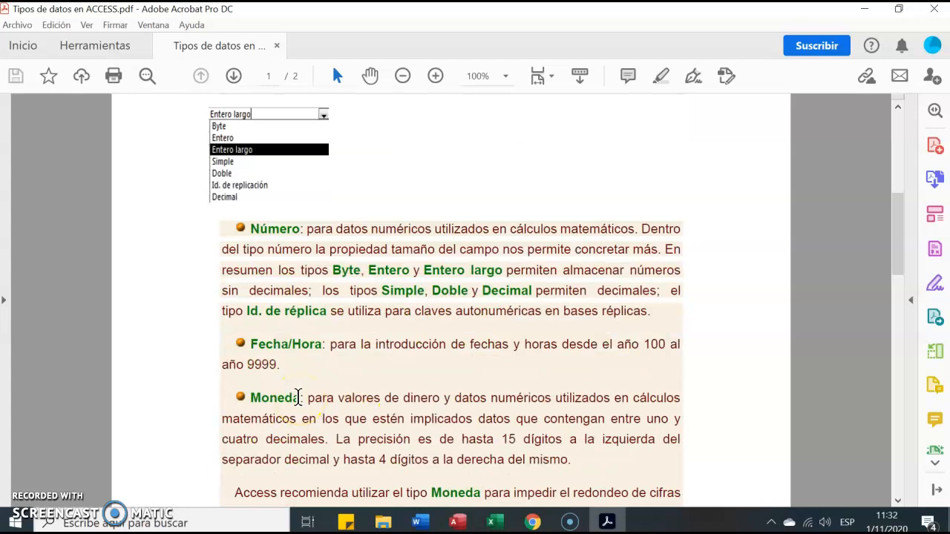
scroll(298, 398, down, 1)
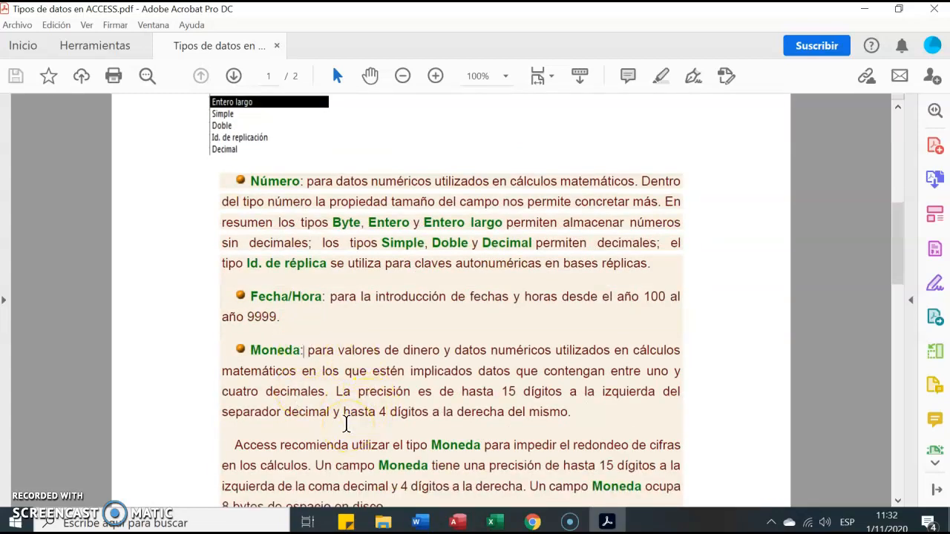
scroll(346, 423, down, 3)
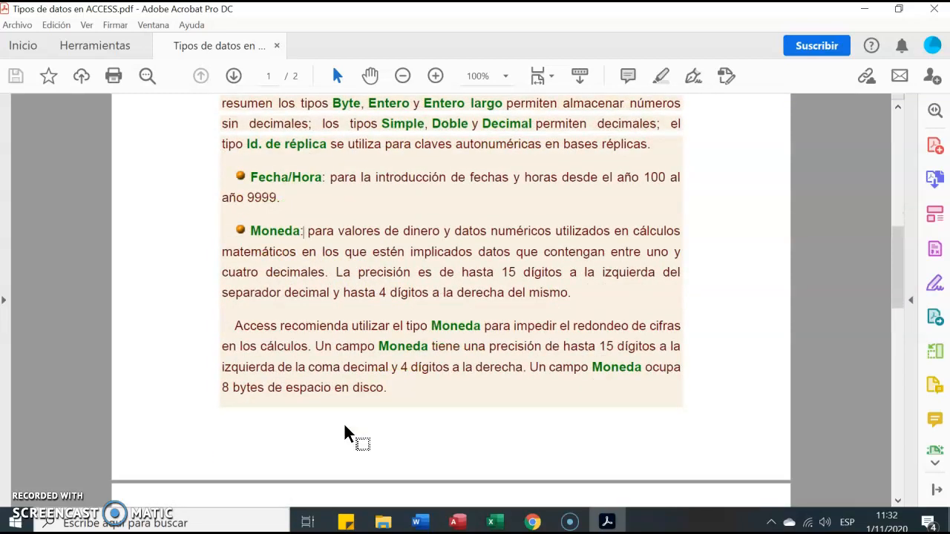
scroll(345, 433, down, 2)
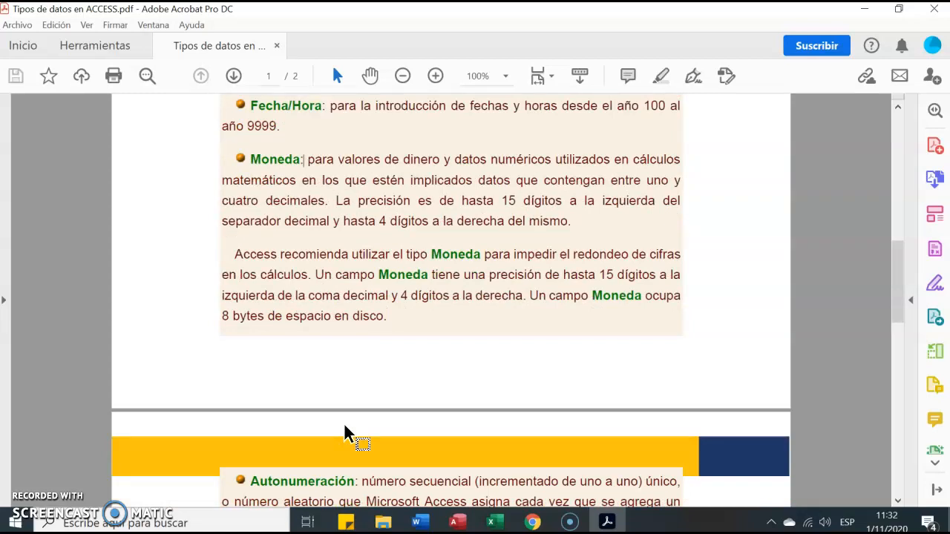
- Read the remaining data type descriptions in the PDF, from Autonumeración and Sí/No through Hipervínculo and Datos adjuntos to Calculado
scroll(346, 430, down, 3)
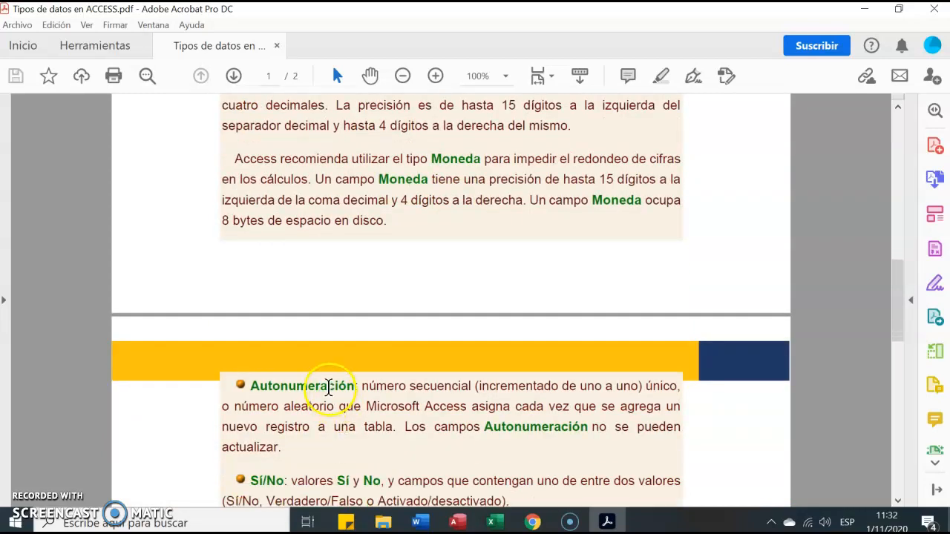
scroll(328, 389, down, 3)
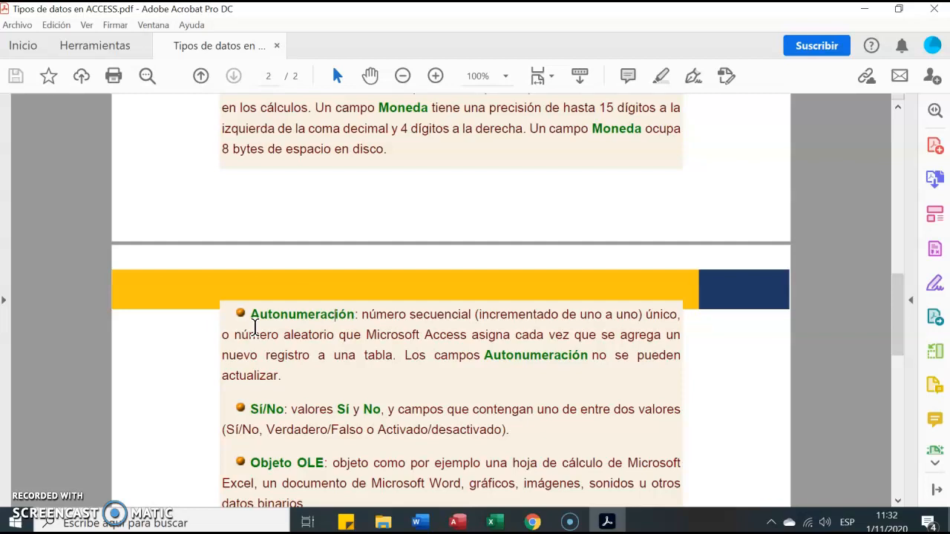
drag(250, 314, 344, 320)
click(285, 409)
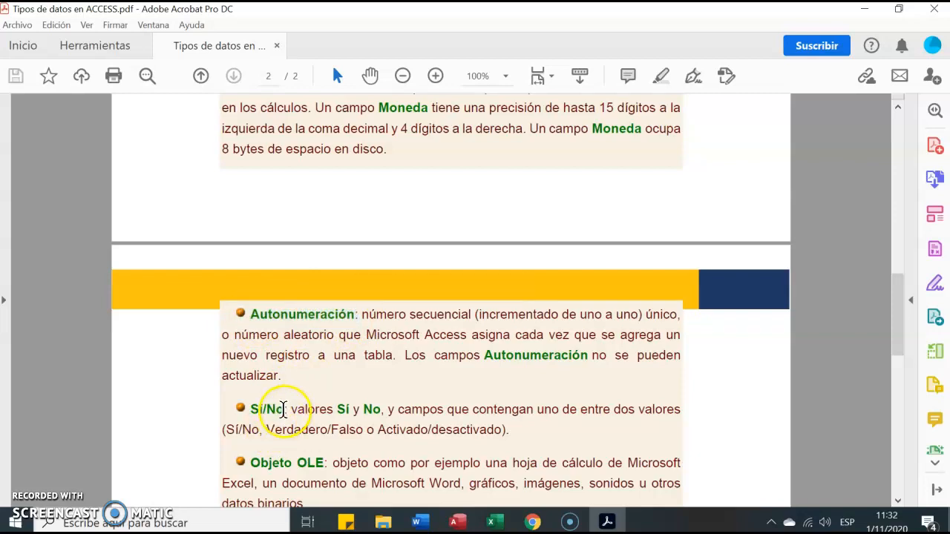
scroll(281, 423, down, 3)
scroll(282, 427, down, 3)
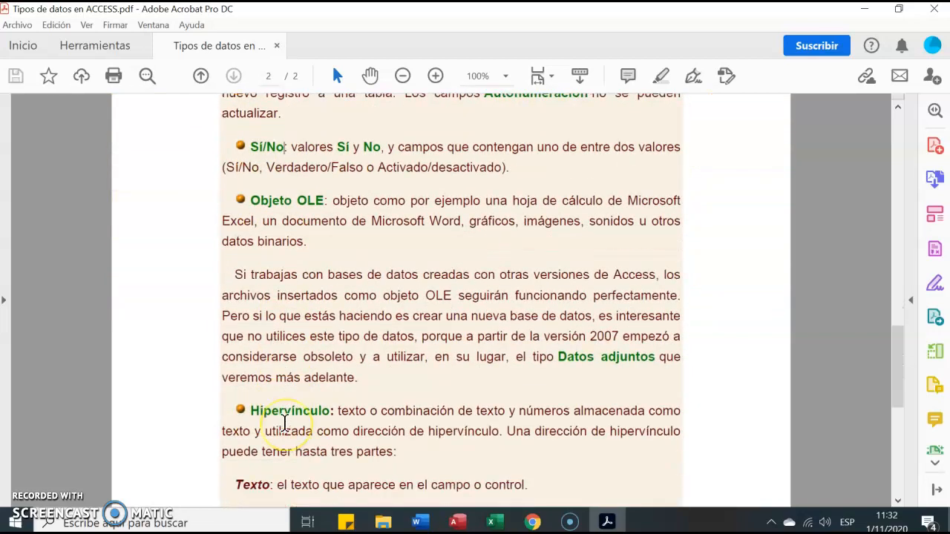
scroll(284, 424, down, 3)
scroll(286, 422, down, 3)
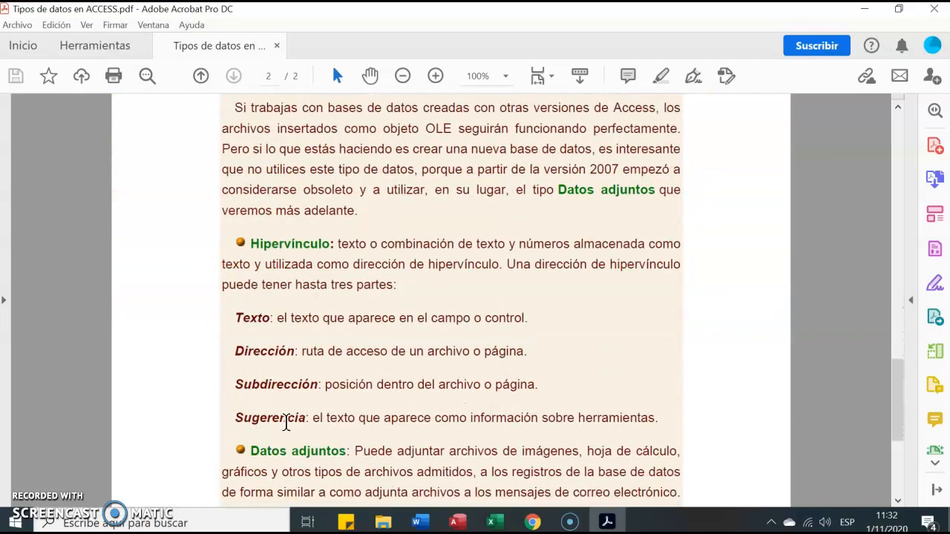
scroll(286, 423, down, 3)
click(363, 389)
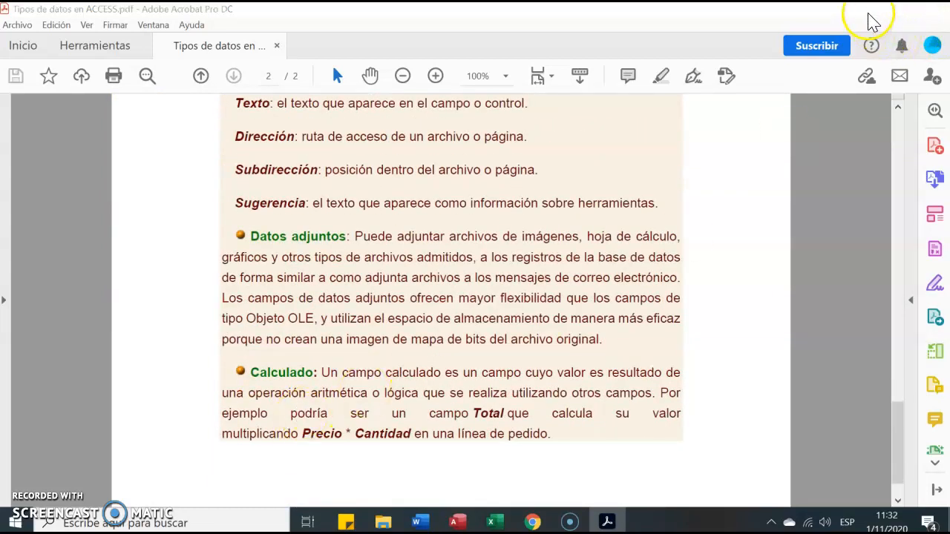
- Return to the Excel workbook Libro1 and review the data types planned for Codigo producto and Descripcion
click(864, 9)
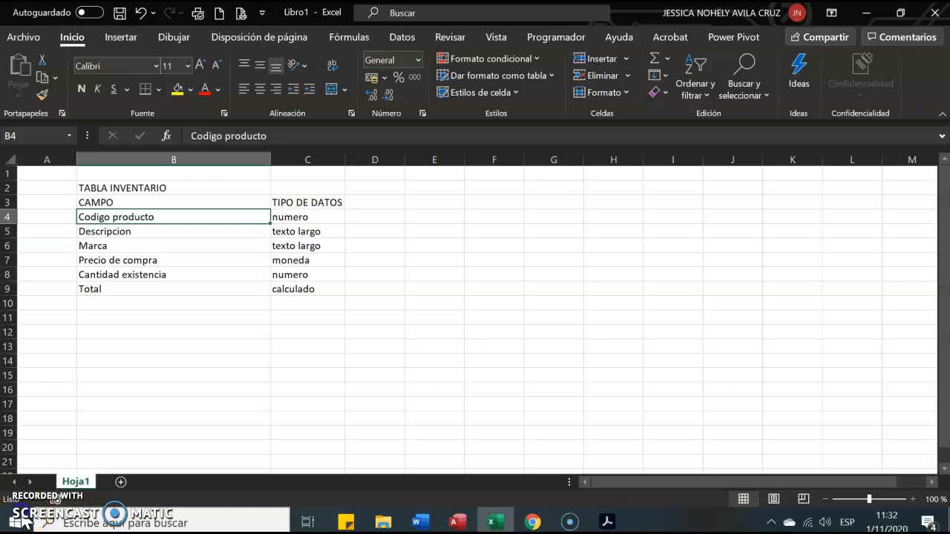
mouse_move(458, 524)
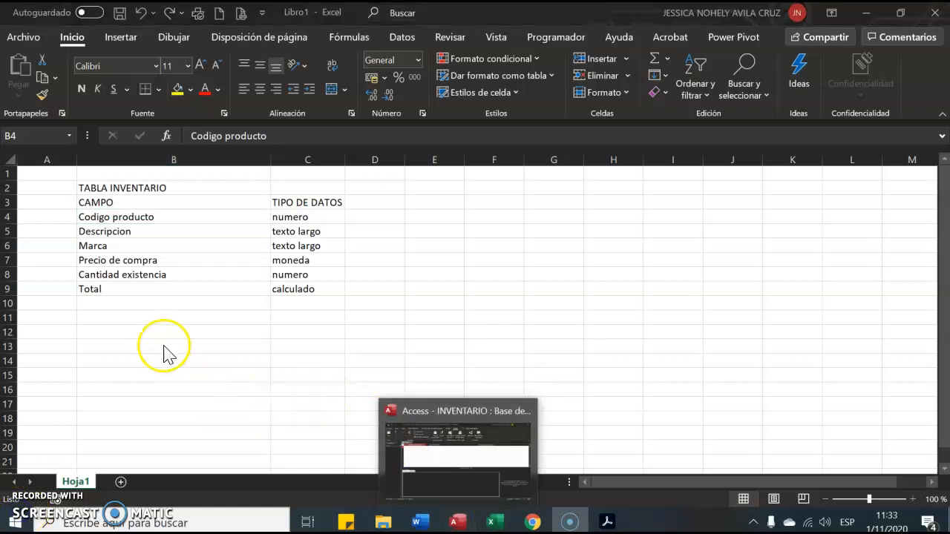
click(155, 289)
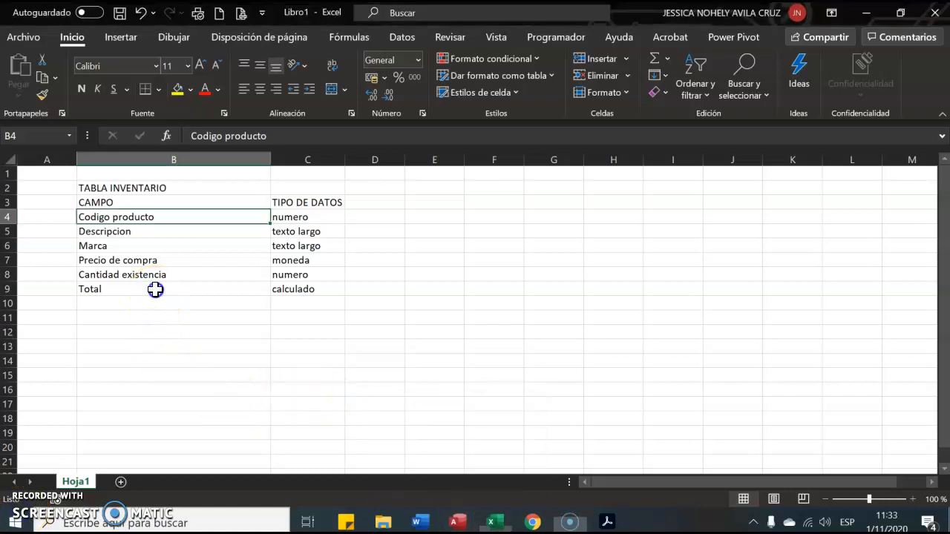
click(158, 218)
click(307, 215)
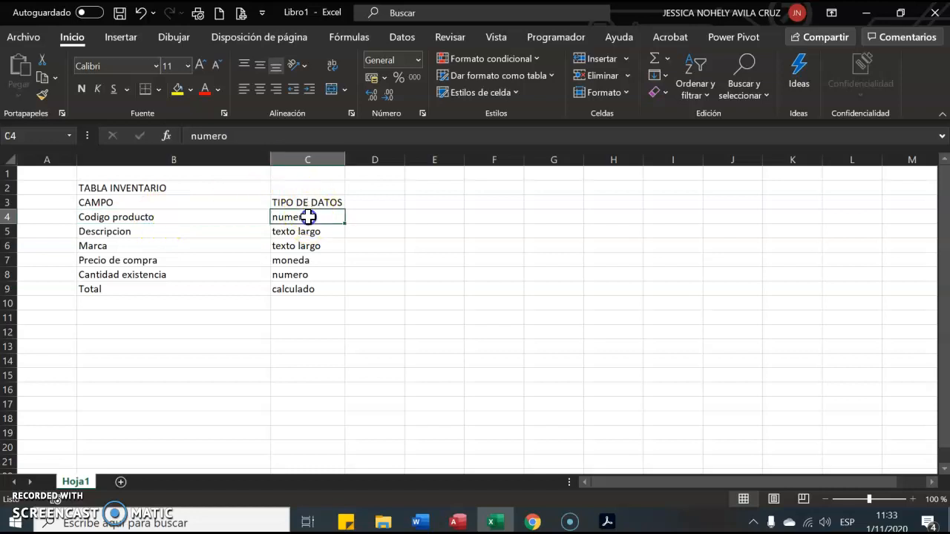
click(196, 186)
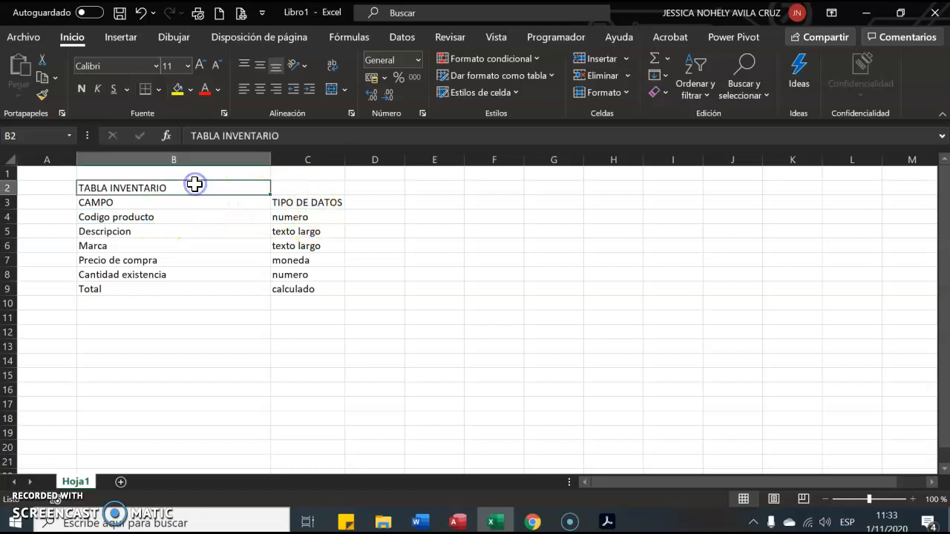
click(176, 216)
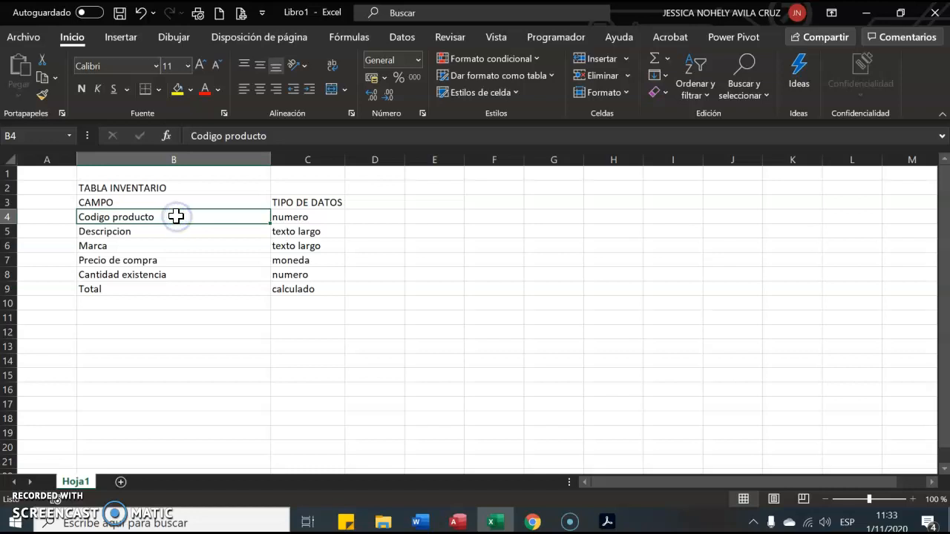
click(325, 215)
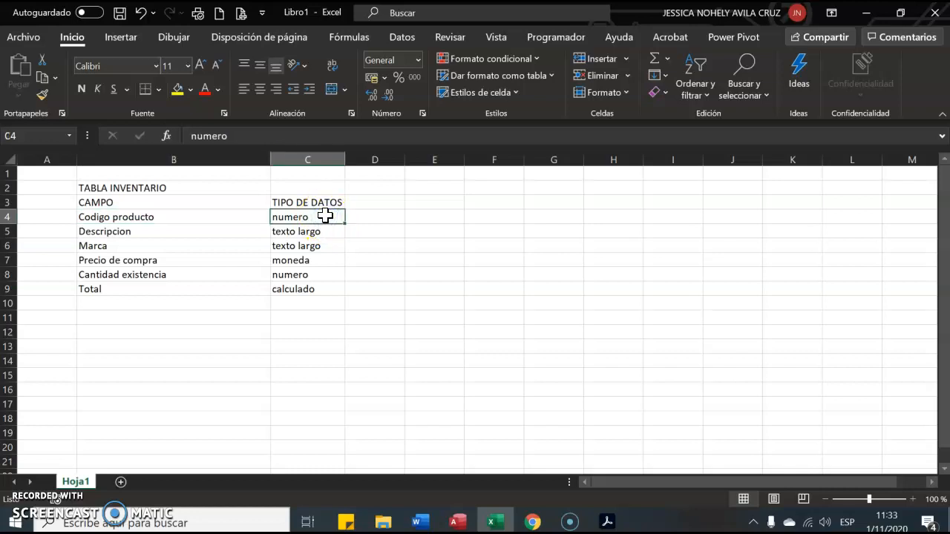
click(167, 231)
click(318, 231)
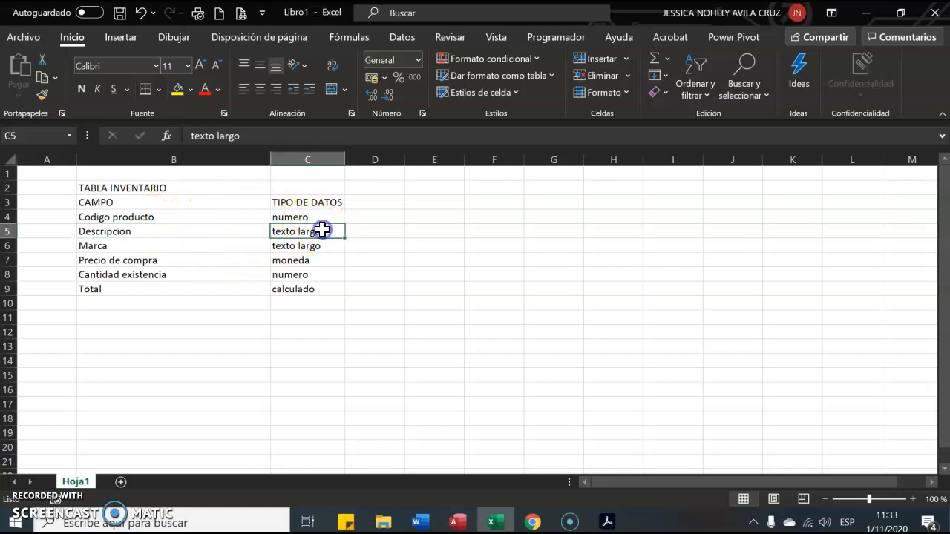
- Change the planned data type of the Marca field to texto corto in the Excel list
click(195, 244)
double_click(317, 245)
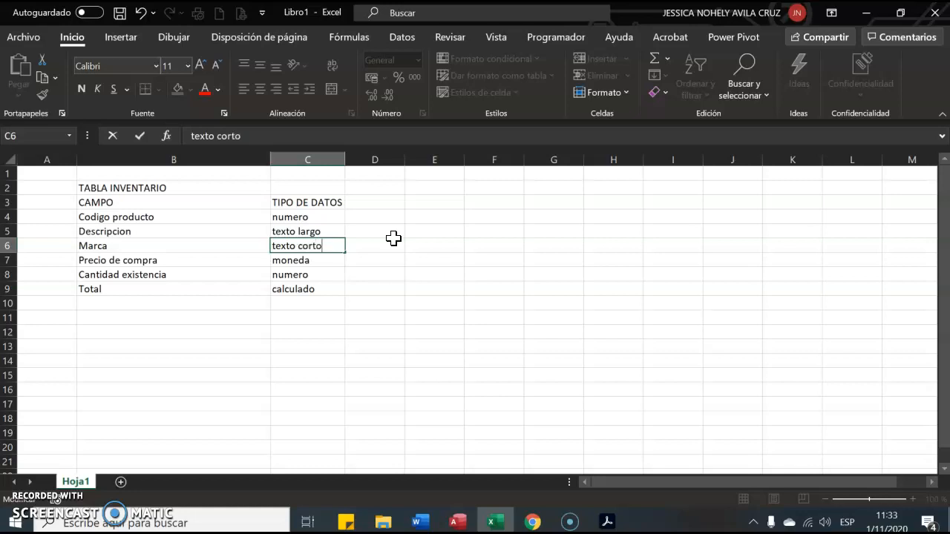
key(Return)
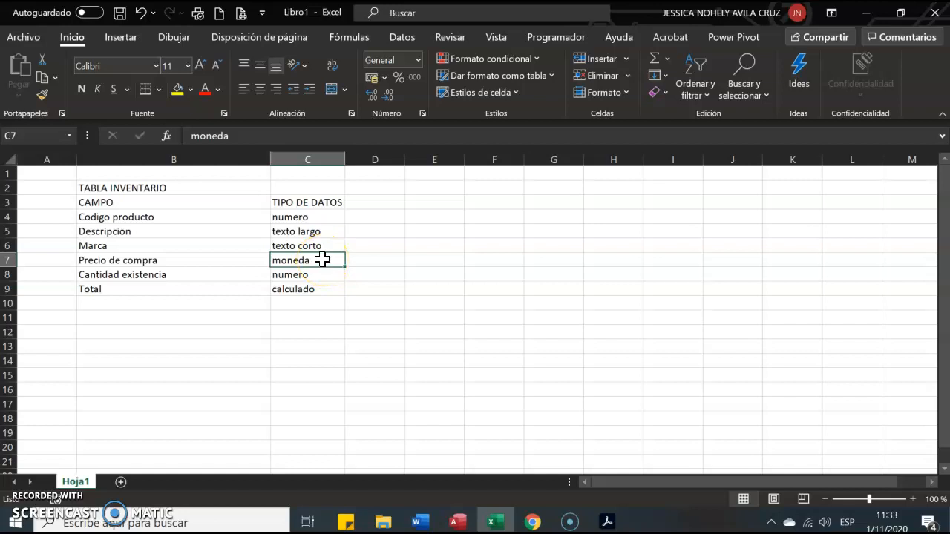
- Review the planned data types of Precio de compra, Cantidad existencia and Total, including the two fields Total is calculated from
click(132, 259)
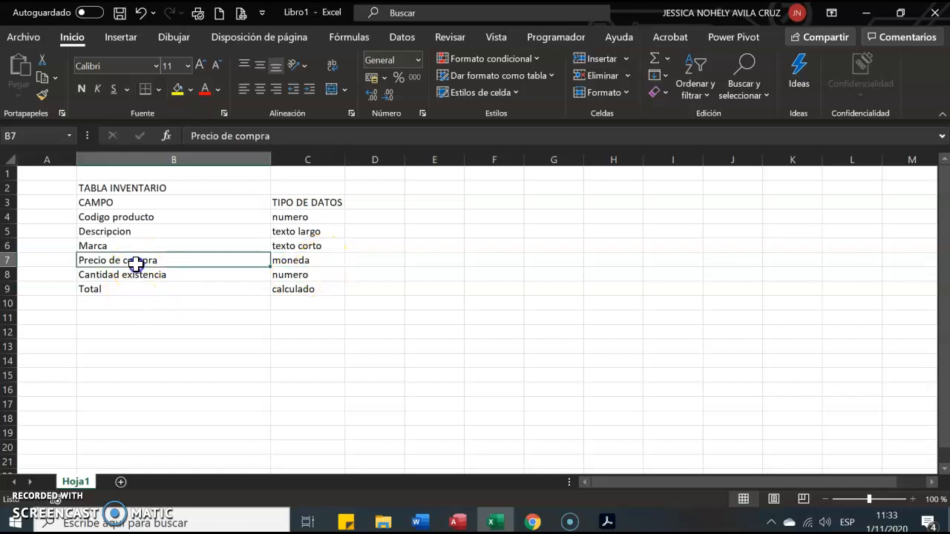
click(187, 274)
click(314, 274)
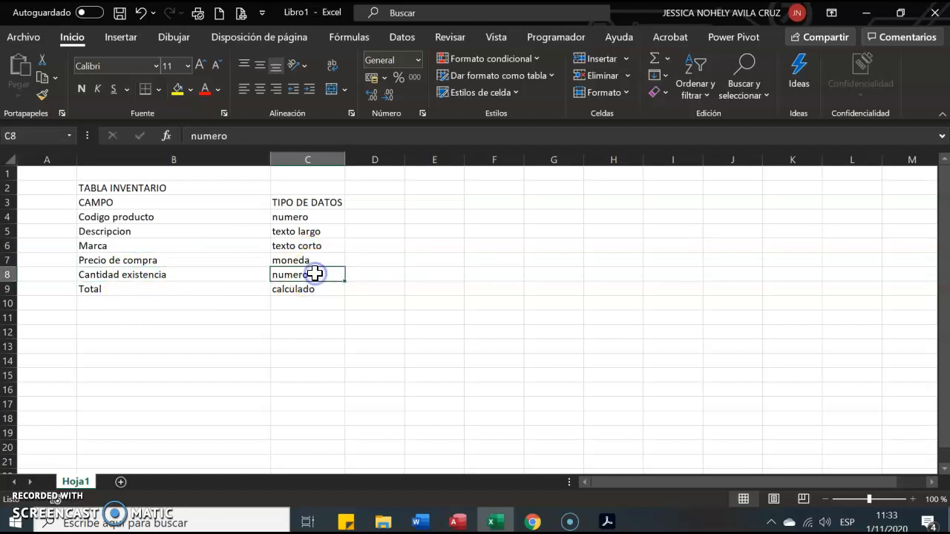
click(131, 290)
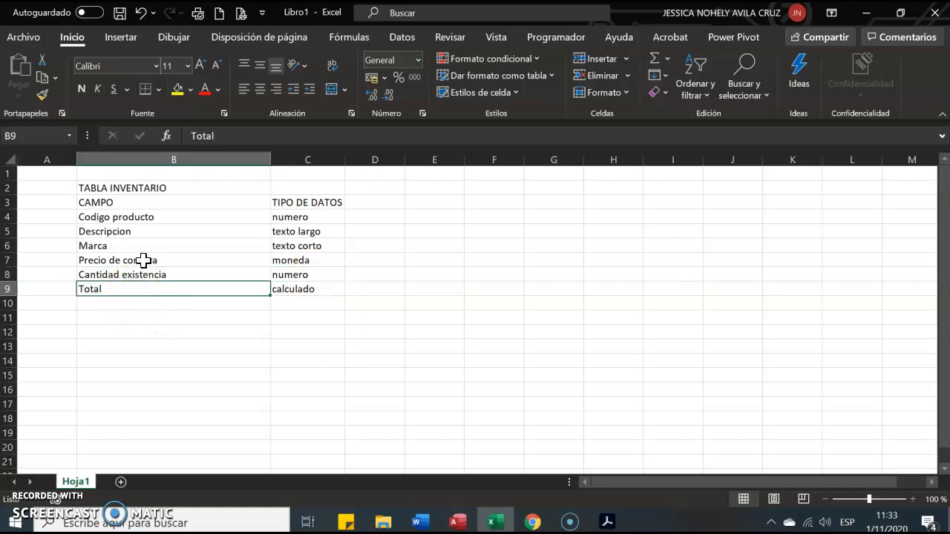
click(146, 259)
click(146, 276)
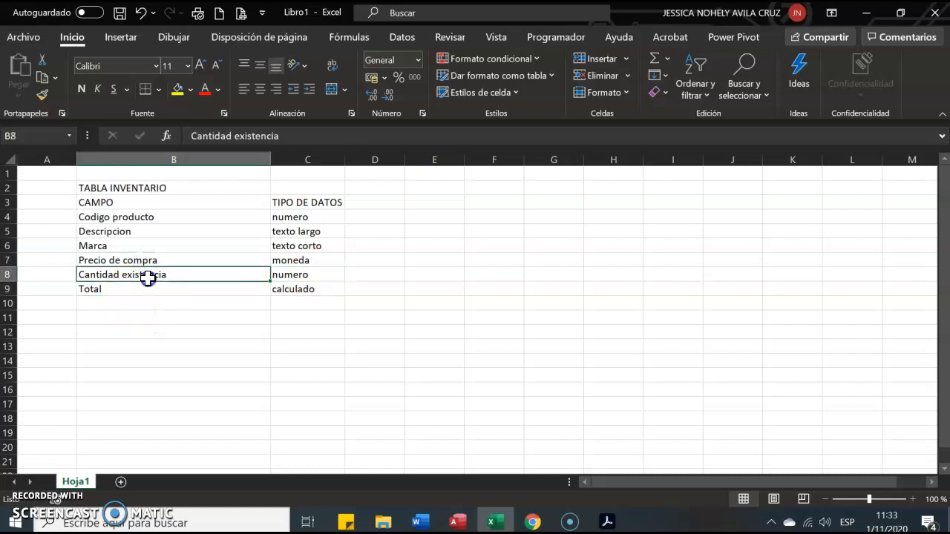
click(316, 289)
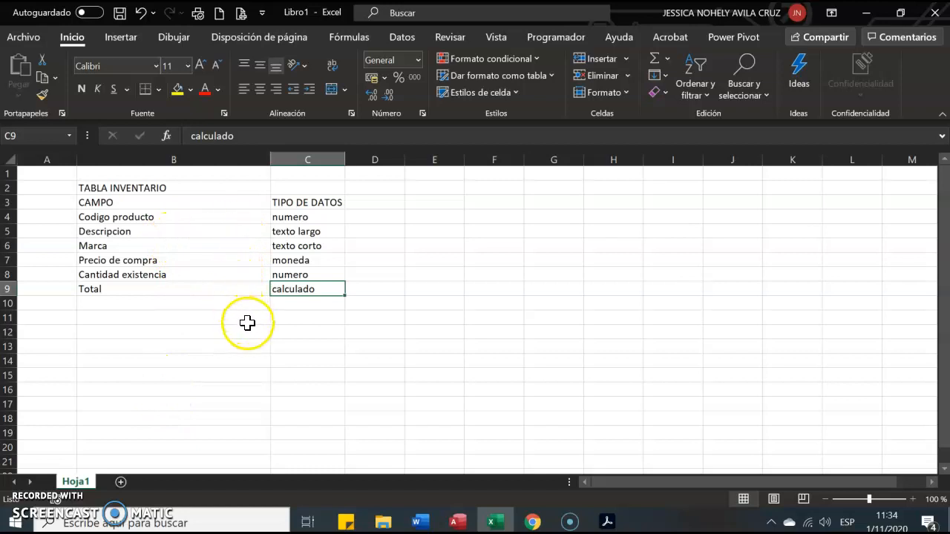
- Check the first field name in the Excel list, and in Access add Codigo producto as a Número field to Tabla1
click(456, 524)
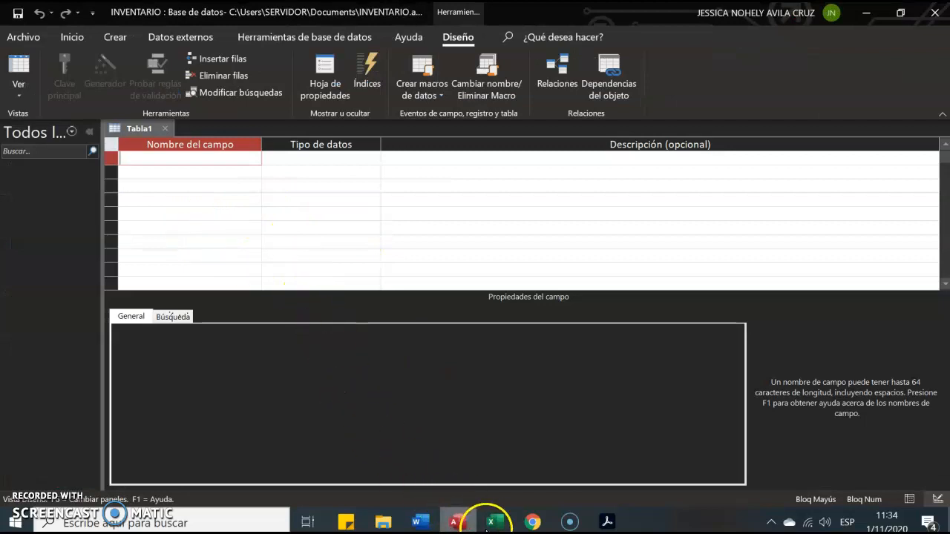
mouse_move(500, 531)
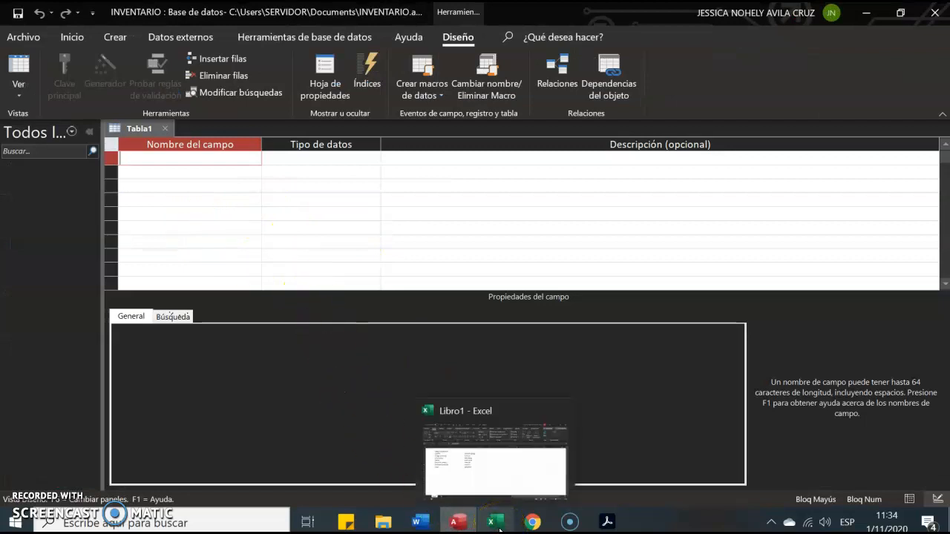
click(499, 529)
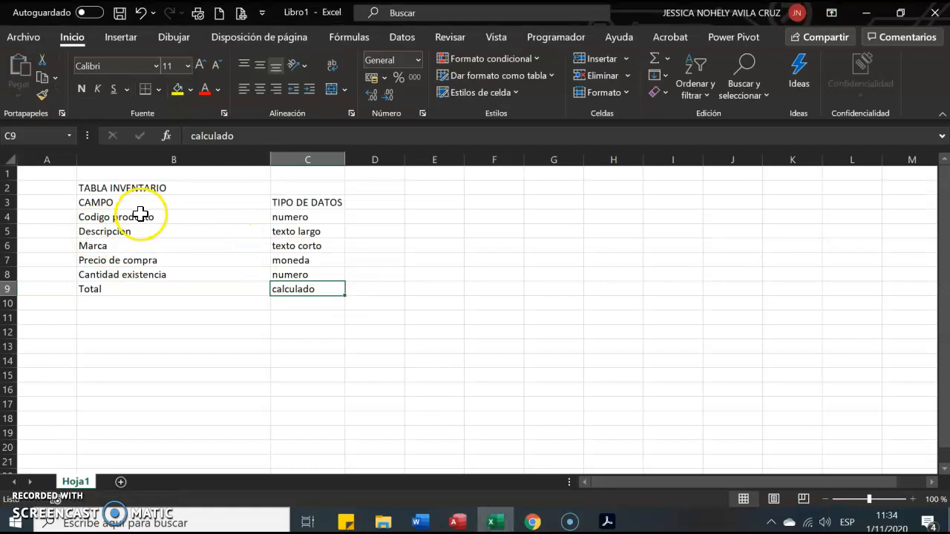
click(456, 522)
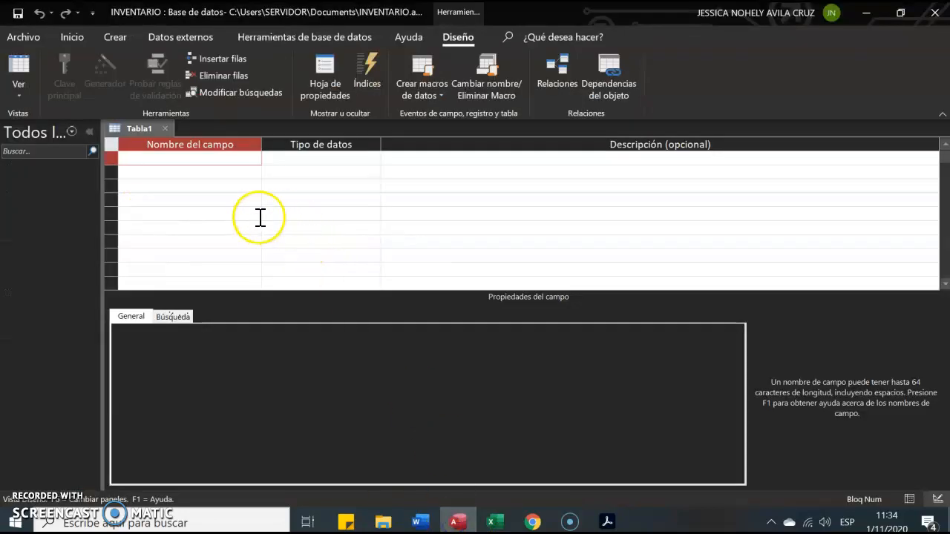
text(Codigo producto)
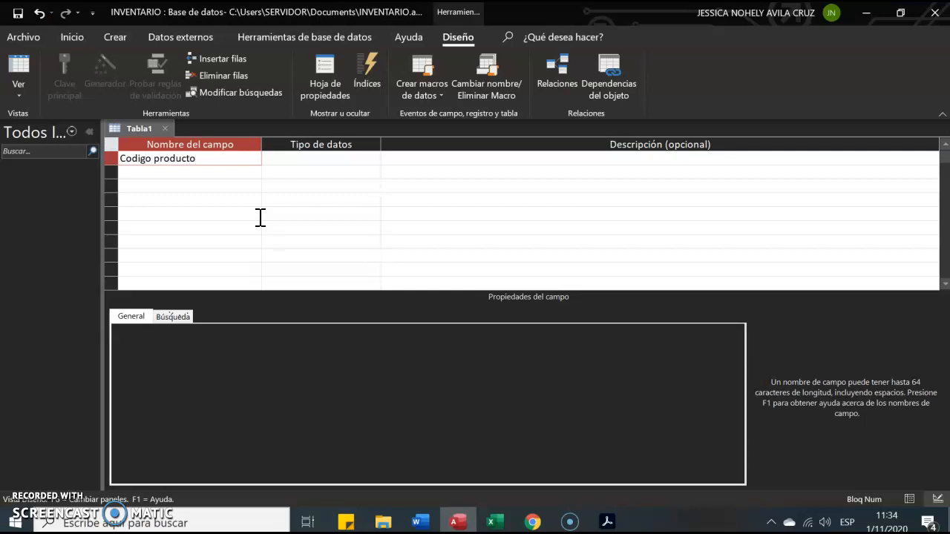
key(Tab)
text(n)
key(Return)
key(Return)
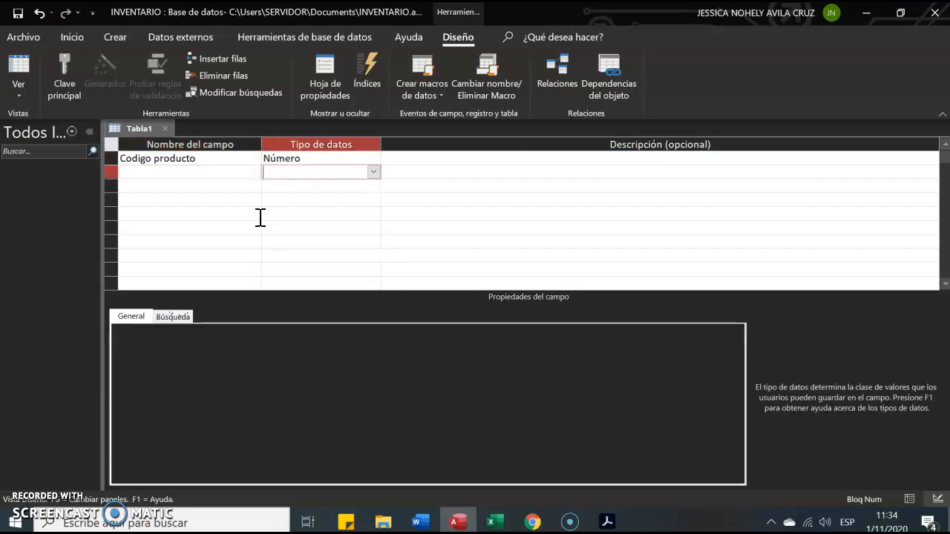
- Add the fields Descripcion as Texto largo and Marca as Texto corto to Tabla1
text(Descripcio)
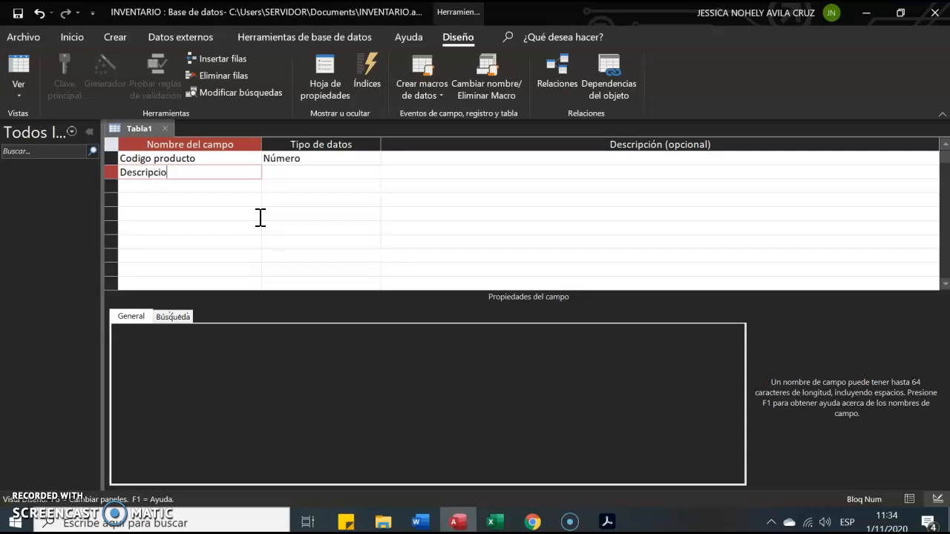
key(Tab)
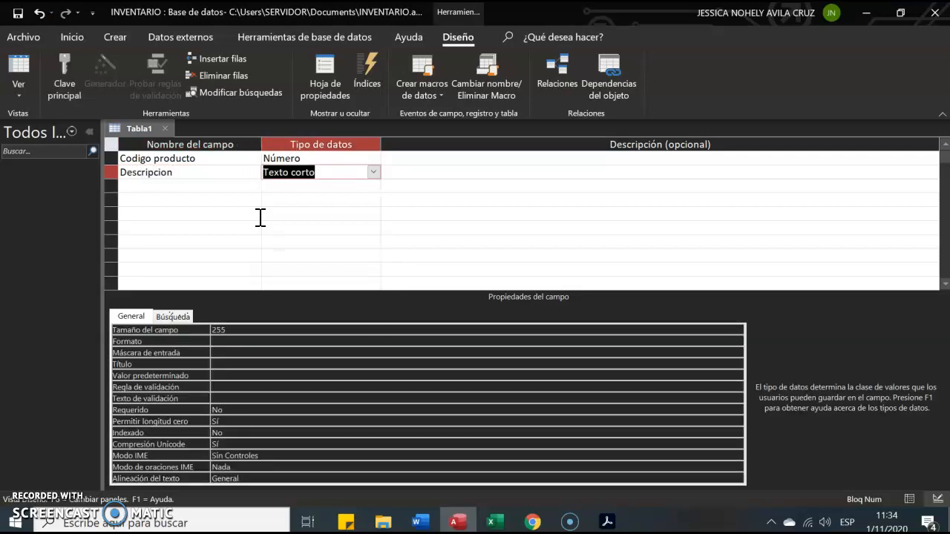
click(373, 172)
click(317, 202)
click(189, 186)
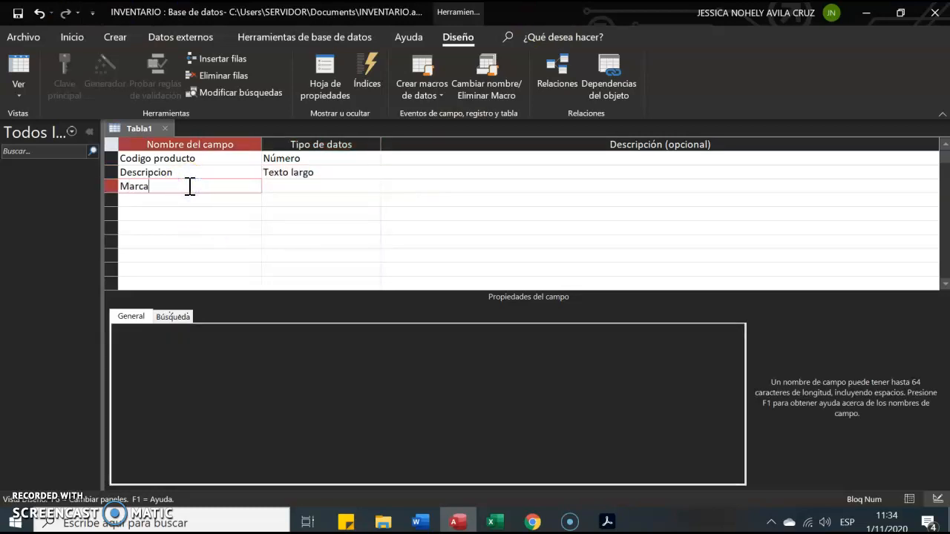
key(Tab)
- Add a cantidad field with the data type Número below Marca
click(212, 197)
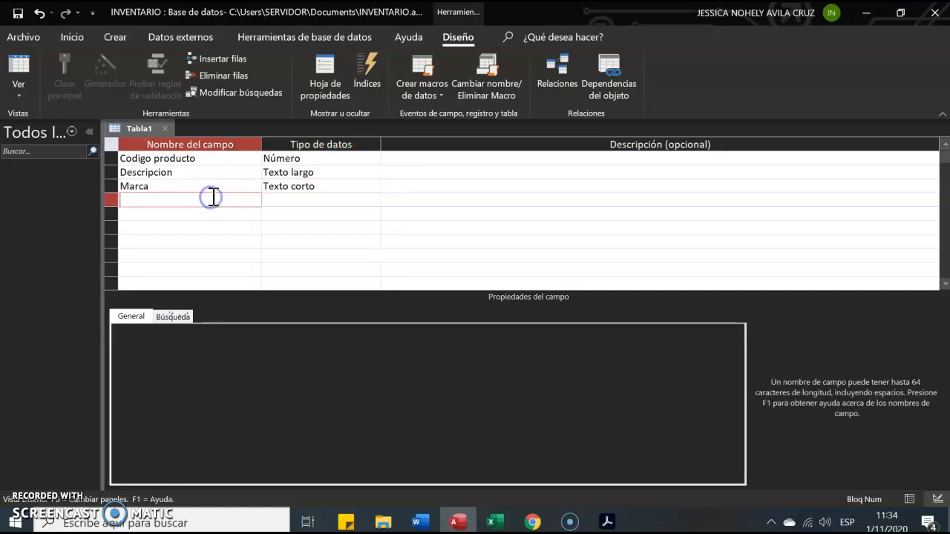
text(catn)
key(BackSpace)
key(BackSpace)
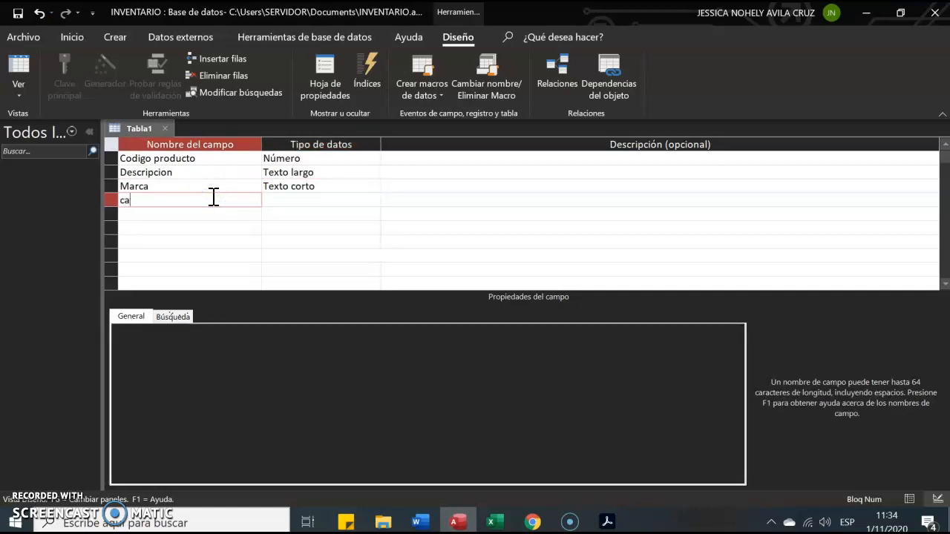
key(Tab)
text(n)
key(Down)
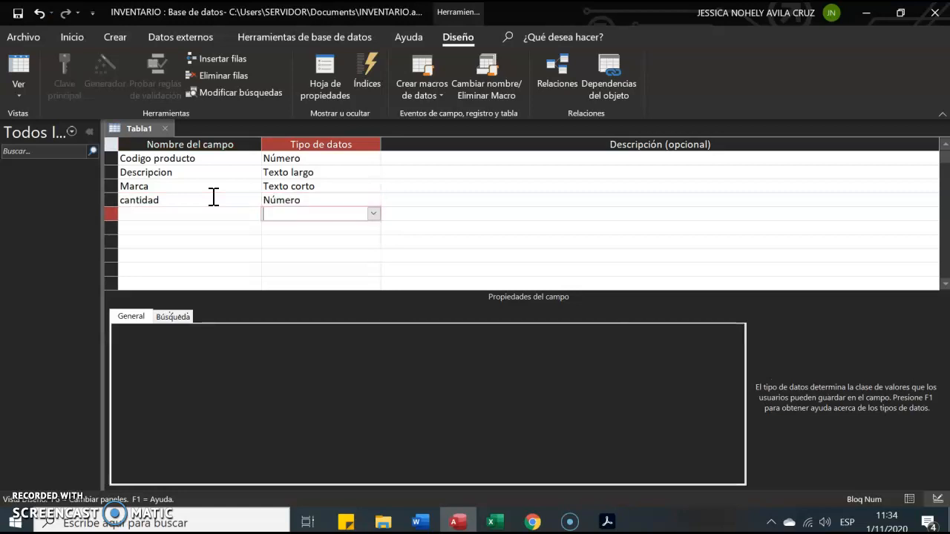
- Add a precio field with the data type Moneda below cantidad
key(Left)
text(precio)
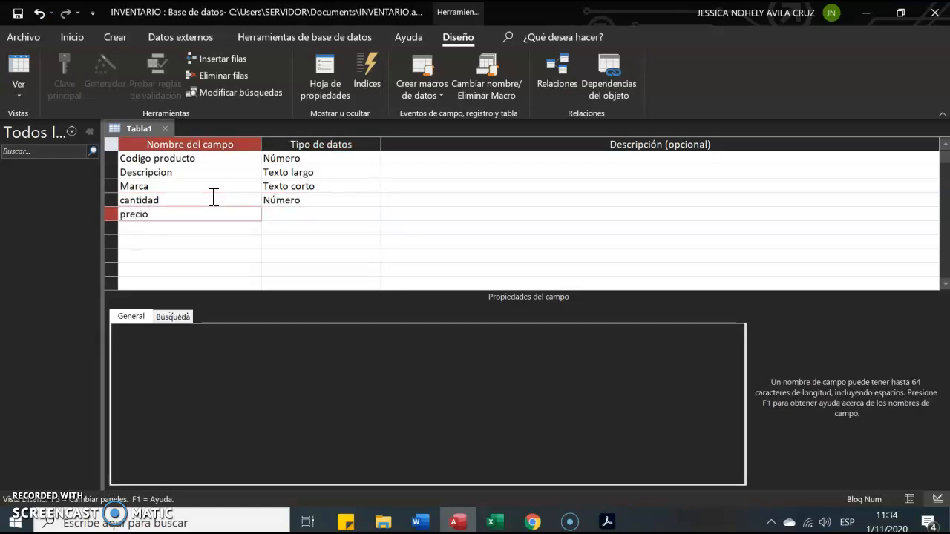
key(Tab)
text(mo)
key(Down)
- Add a total field below precio and give it the data type Calculado
key(Left)
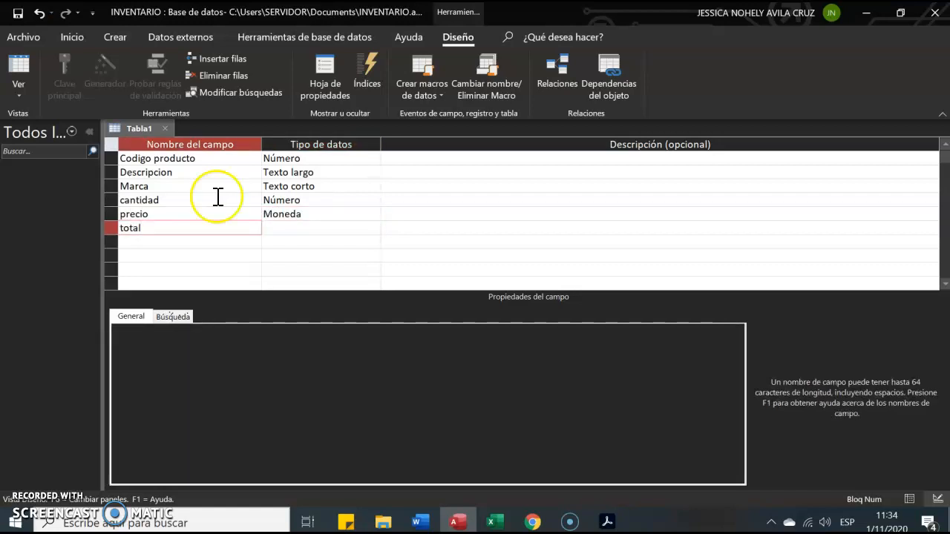
click(174, 218)
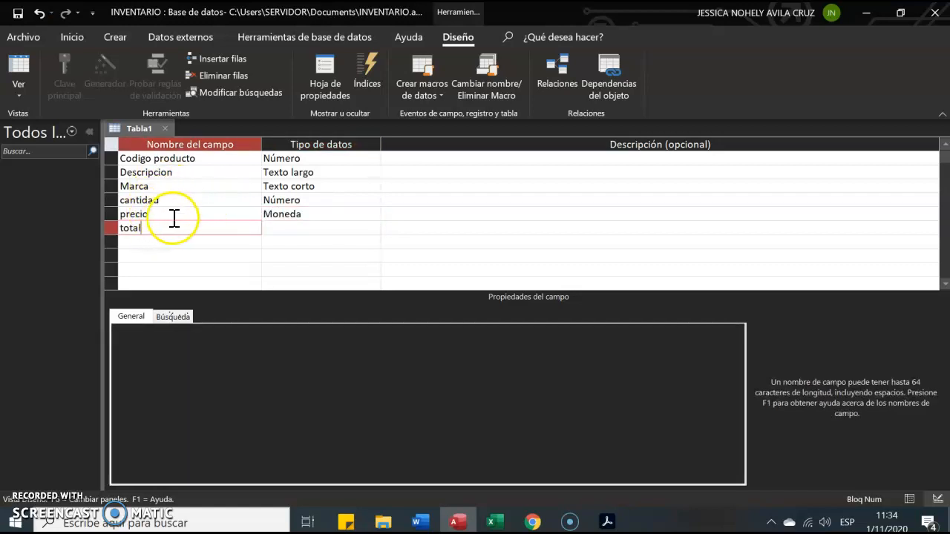
click(296, 228)
click(375, 228)
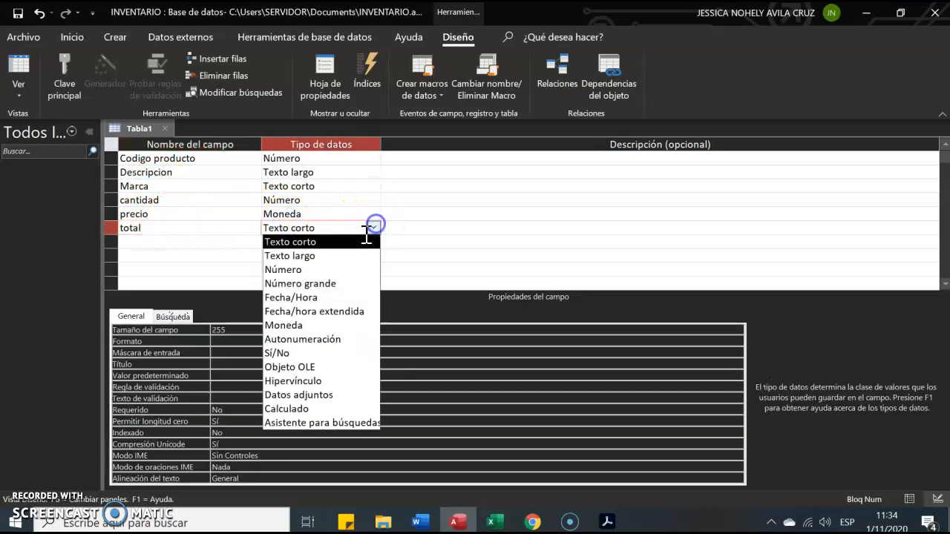
click(290, 413)
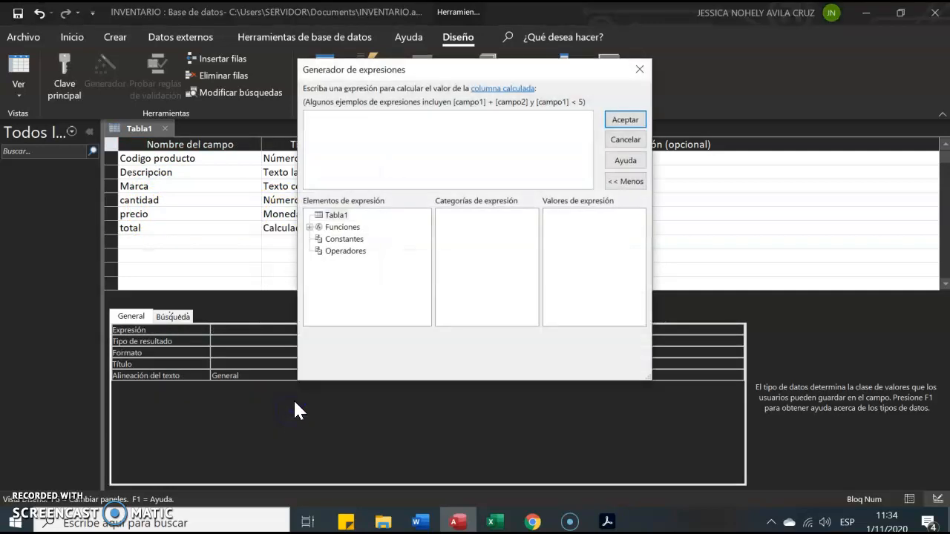
- Move the expression builder clear of the field list and examine its Tabla1, Funciones, Constantes and Operadores elements
drag(469, 69, 544, 44)
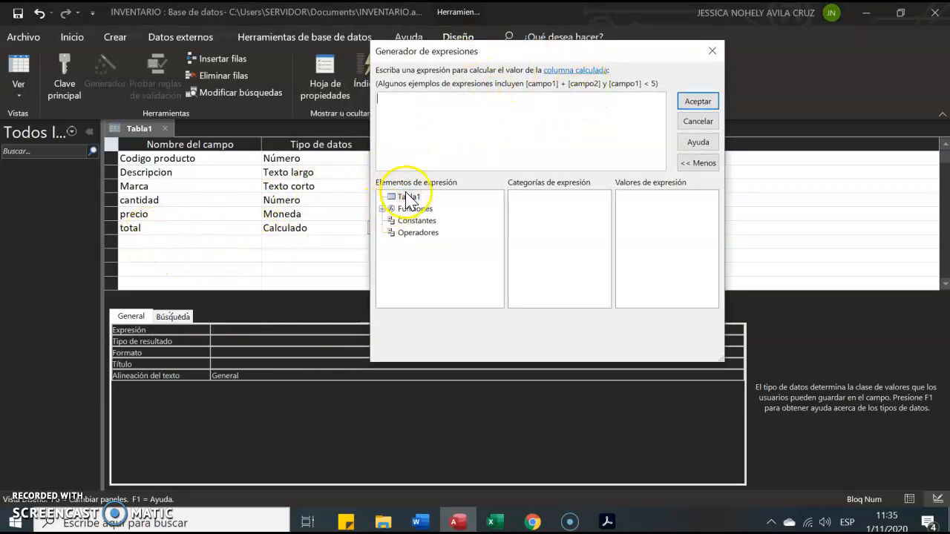
click(414, 220)
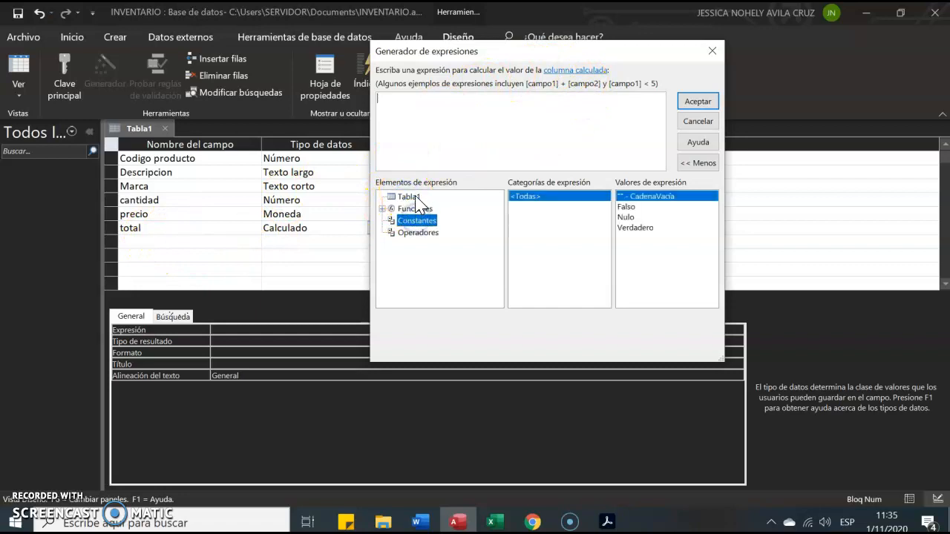
click(411, 197)
click(416, 209)
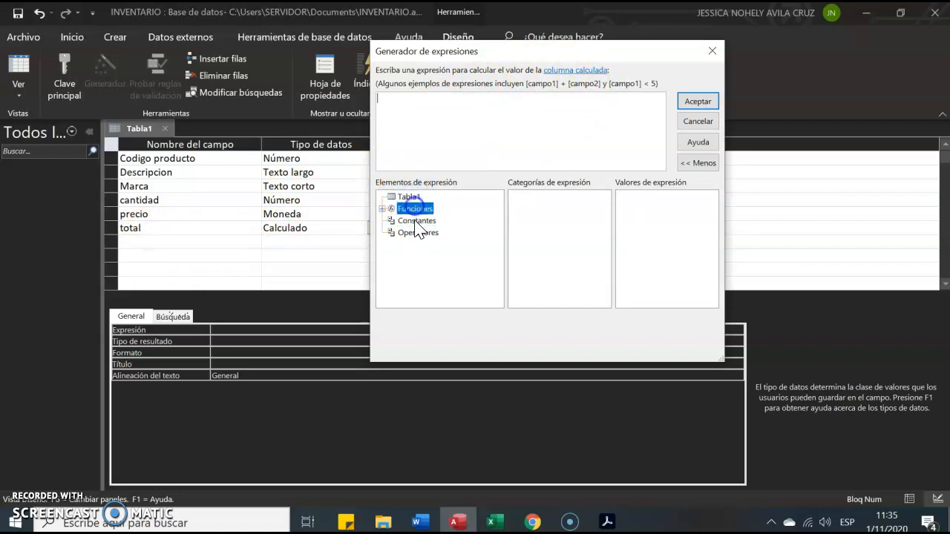
click(416, 220)
click(418, 233)
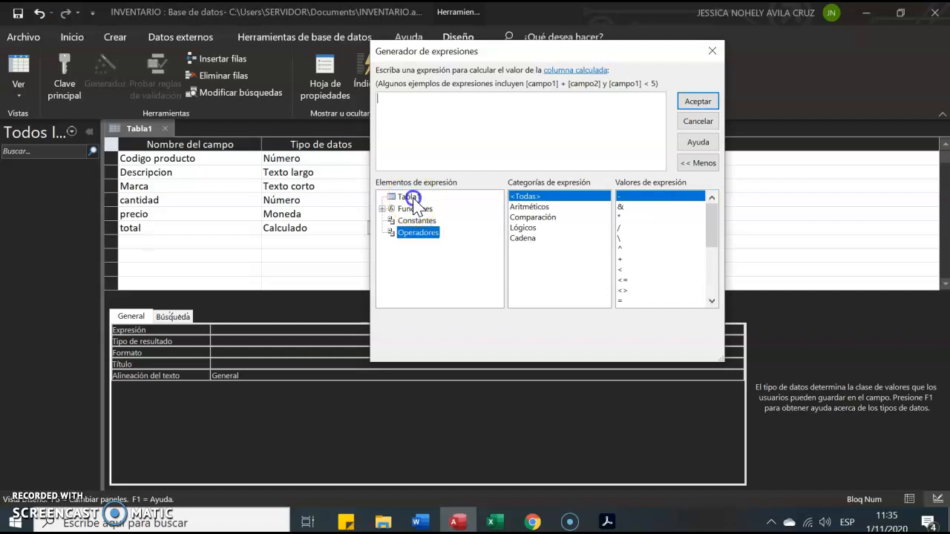
click(409, 196)
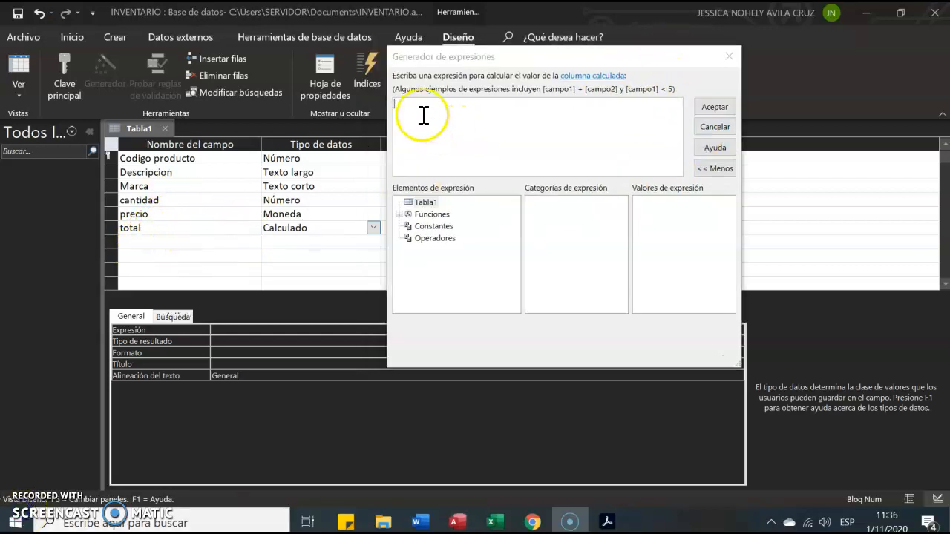
- Build the expression [cantidad] * [precio] for the total field, using the arithmetic multiplication operator, and accept it
click(415, 104)
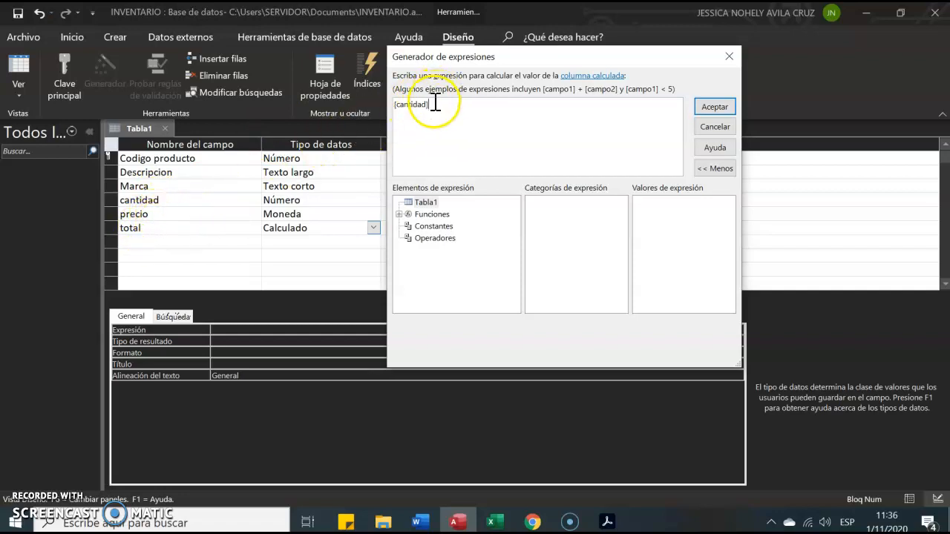
click(434, 239)
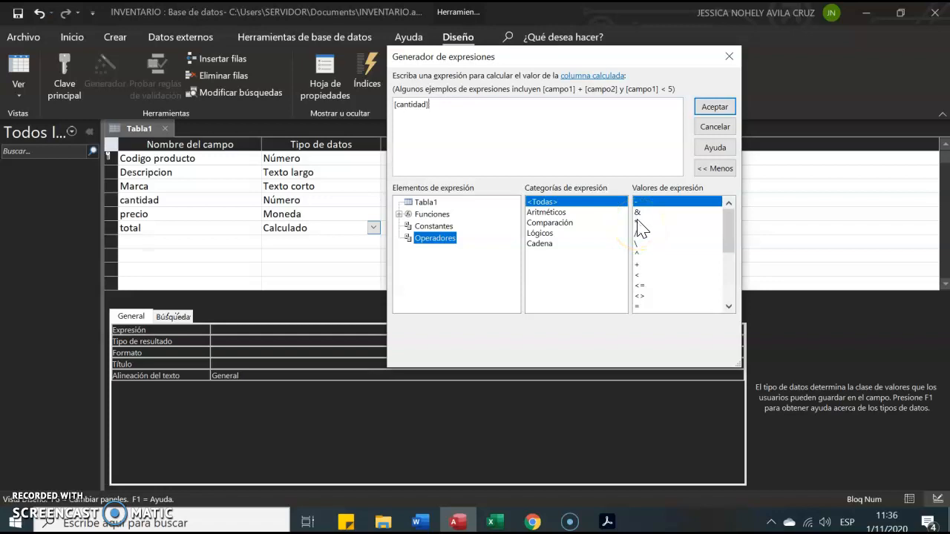
click(564, 213)
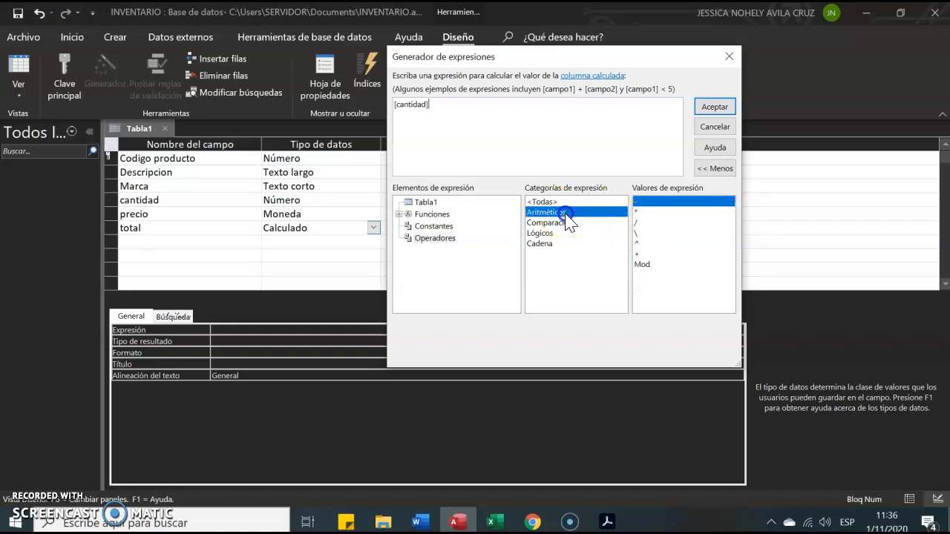
double_click(639, 212)
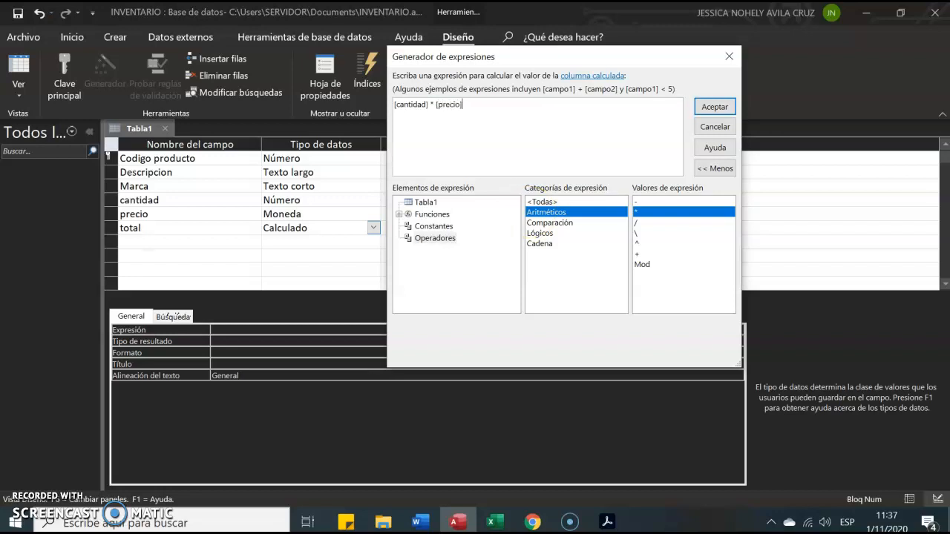
click(494, 106)
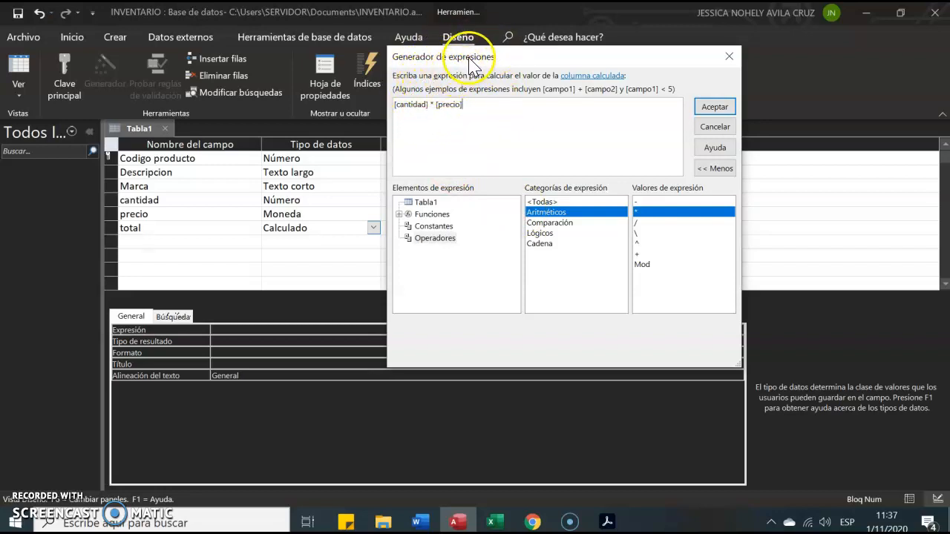
click(713, 106)
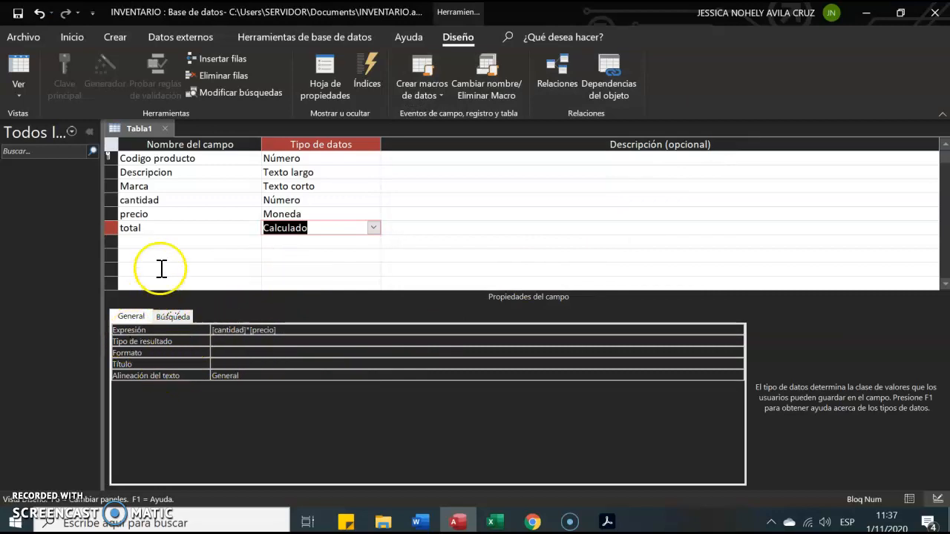
- Set the result type of the total field to Moneda
click(172, 228)
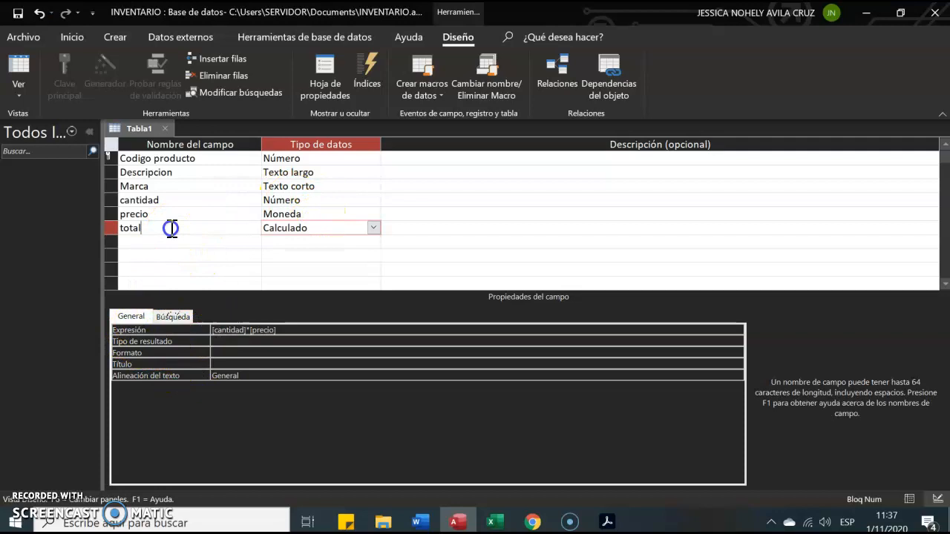
click(227, 342)
click(232, 353)
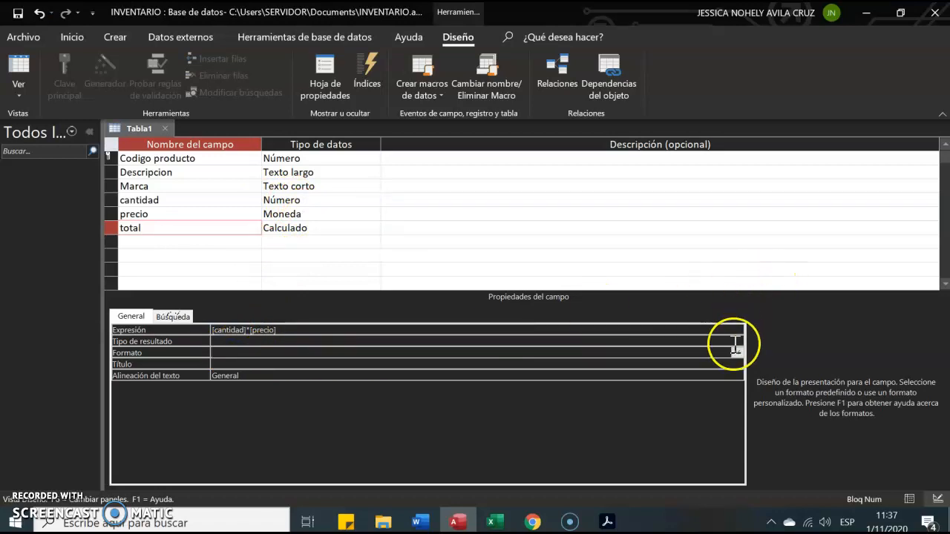
click(737, 354)
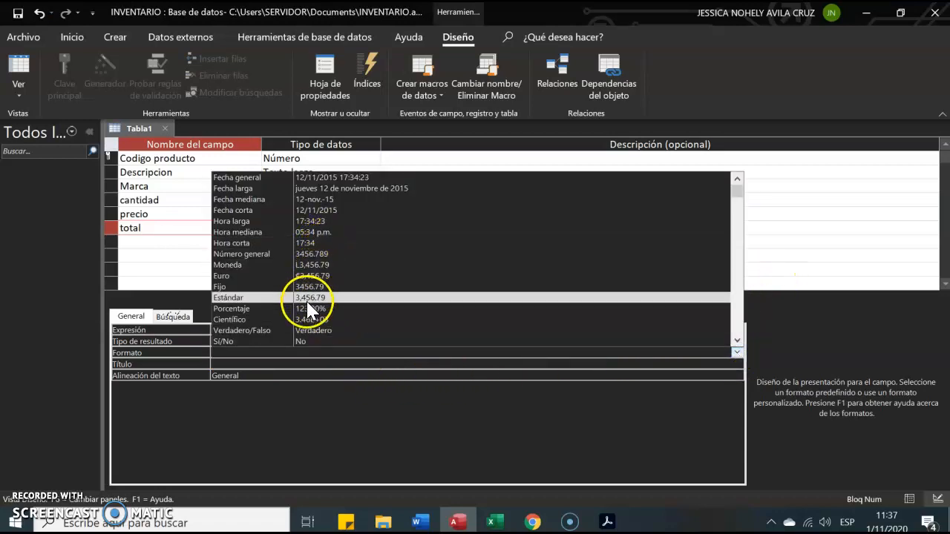
click(160, 341)
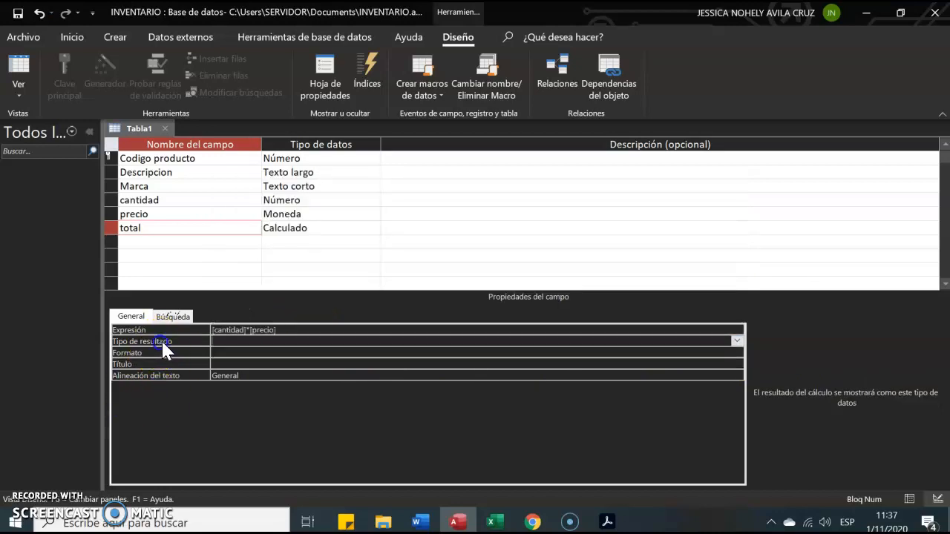
click(736, 342)
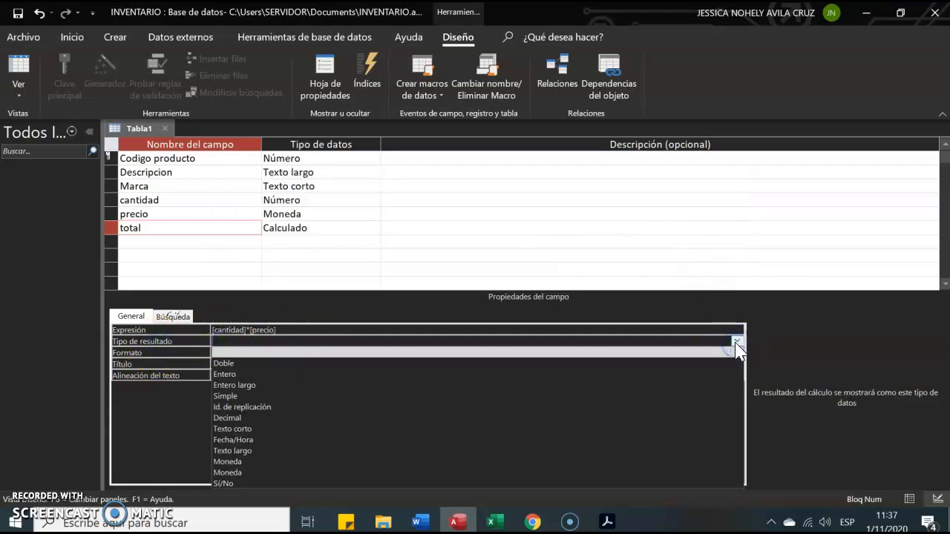
click(250, 462)
- Set the total field's format to Moneda and its decimal places to 2
click(269, 354)
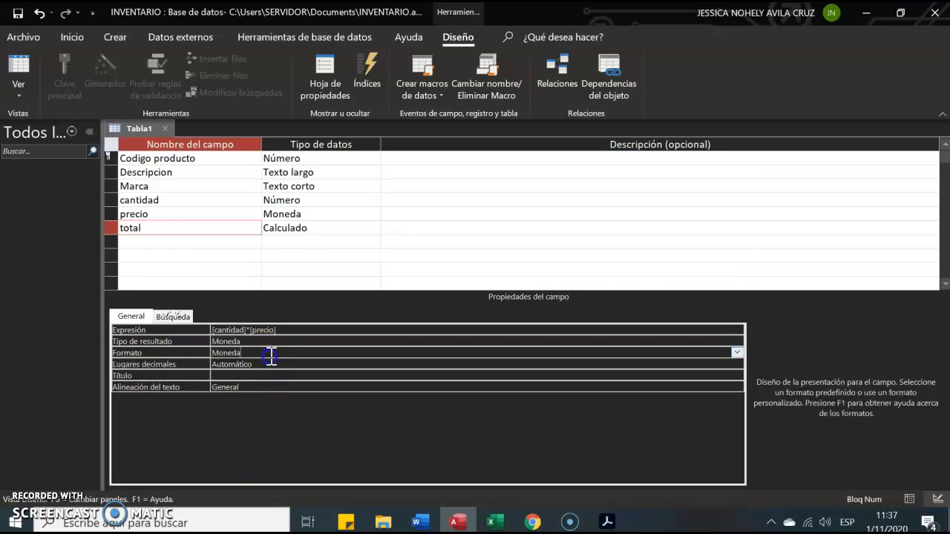
click(736, 353)
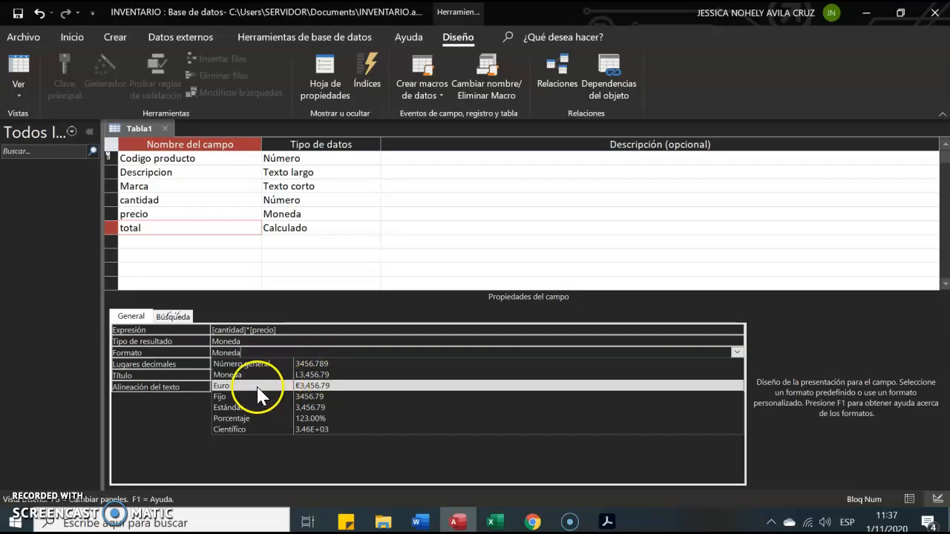
click(307, 373)
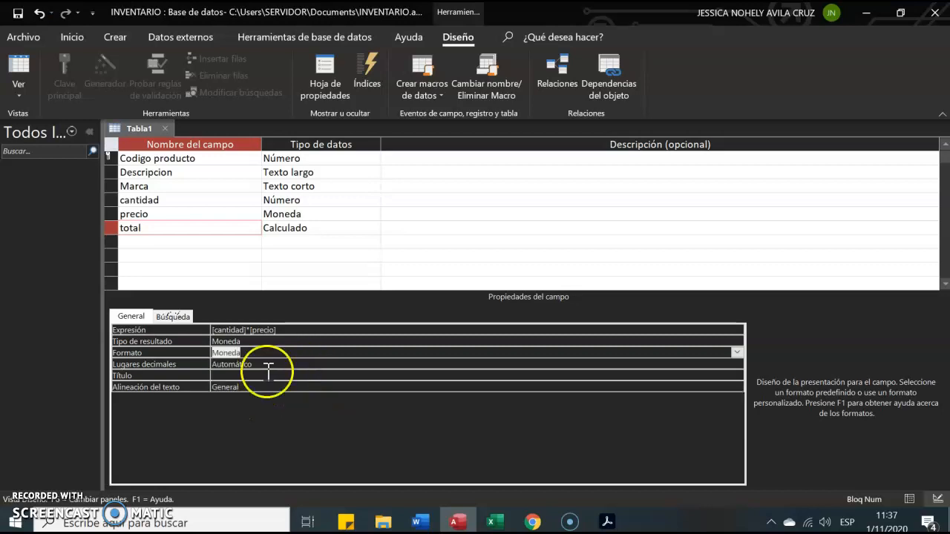
click(268, 366)
click(736, 365)
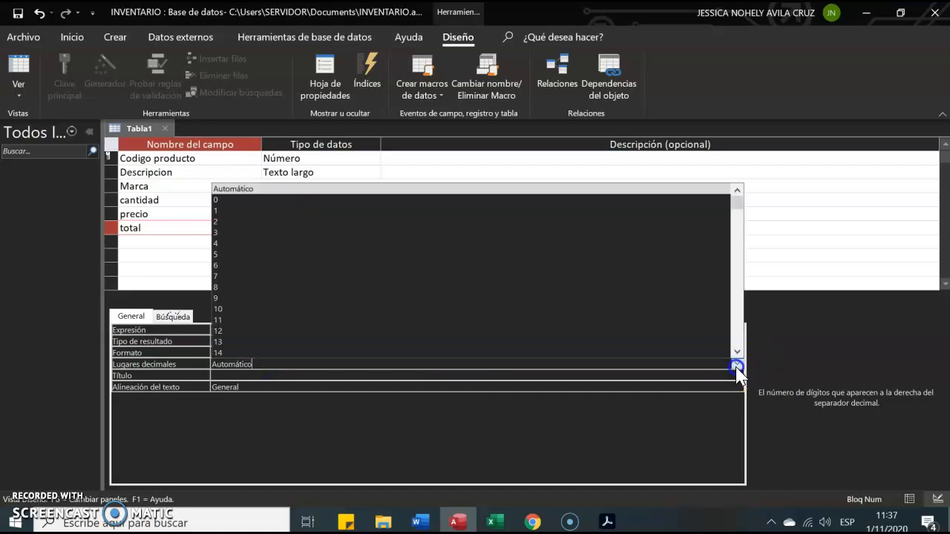
click(233, 222)
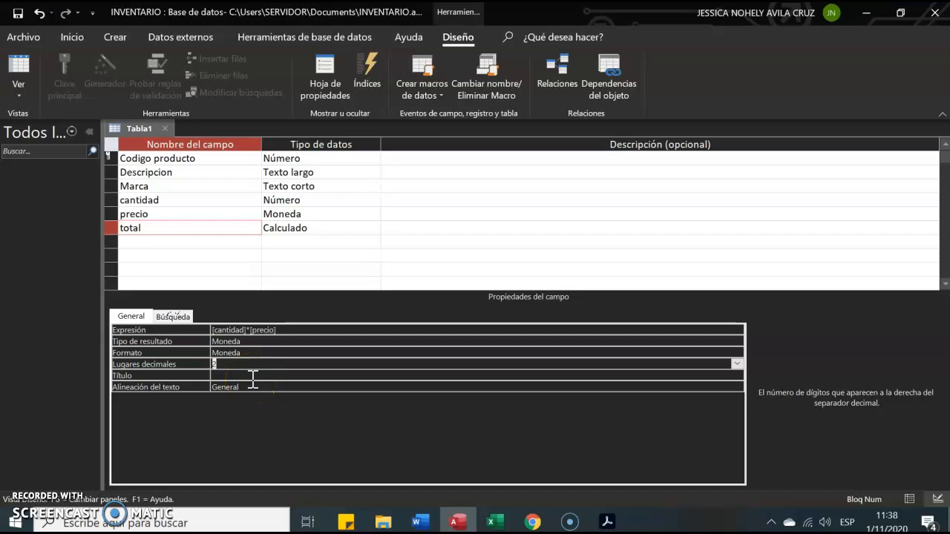
- Review the result type and format properties of the calculated total field
click(331, 222)
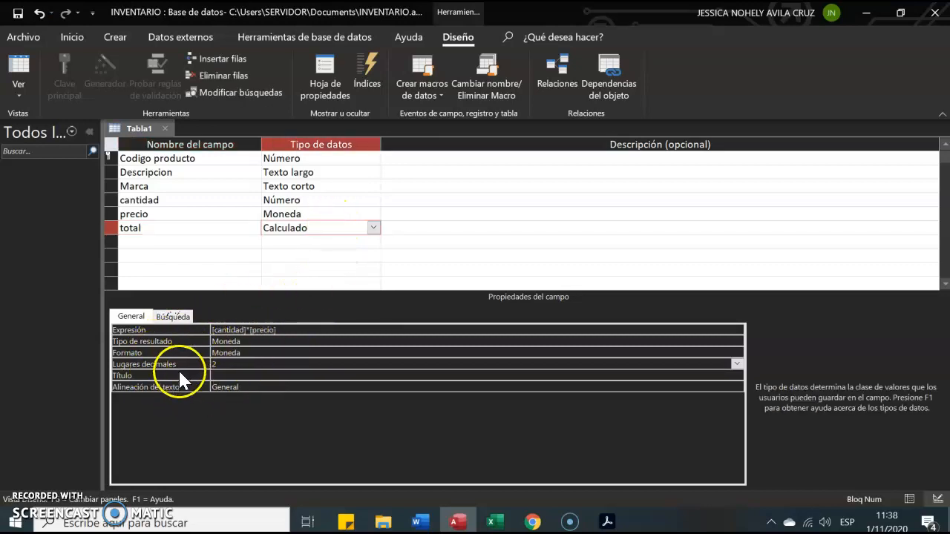
click(238, 342)
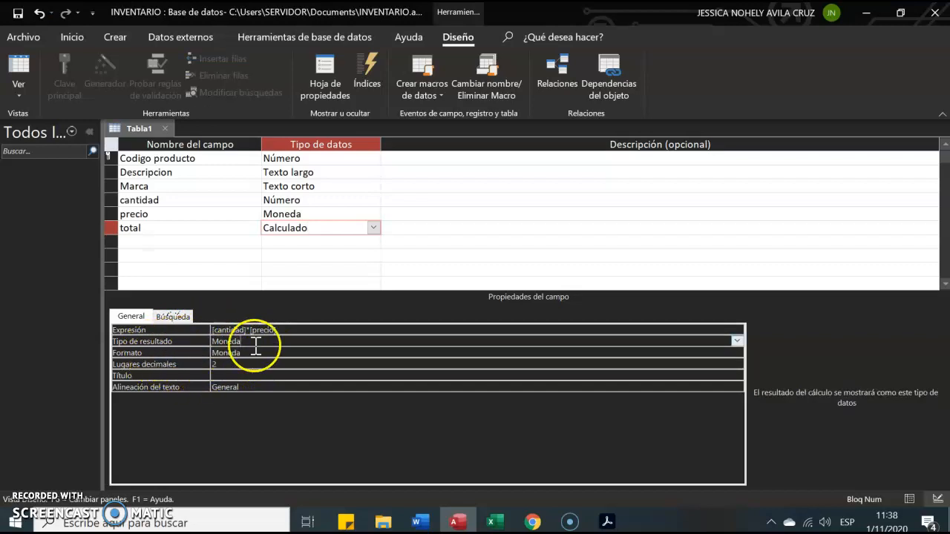
click(255, 352)
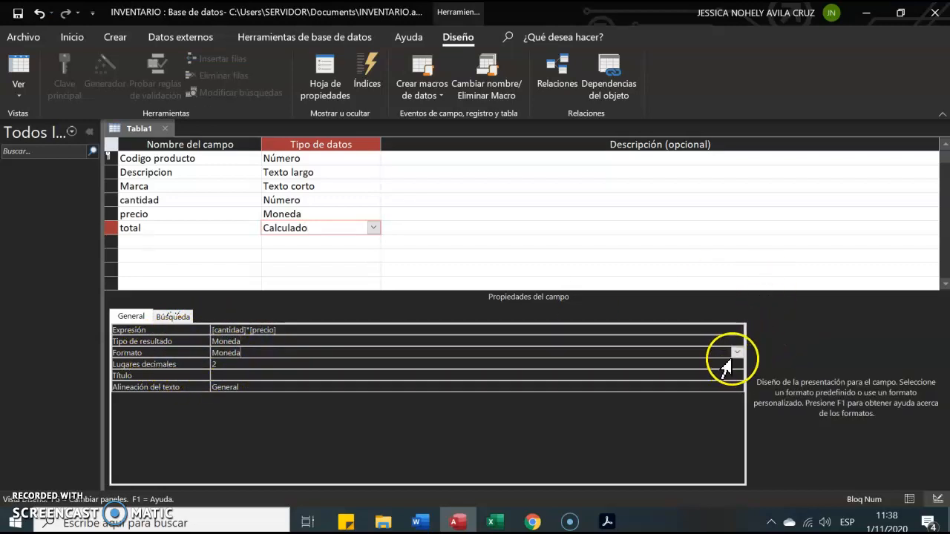
- Select Moneda again as the total field's format and result type, and check its decimal places
click(736, 354)
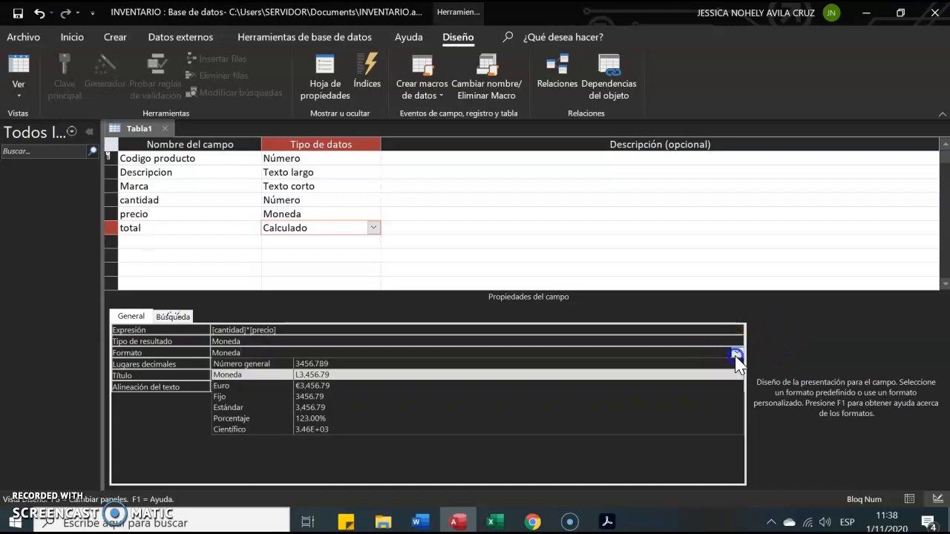
click(329, 375)
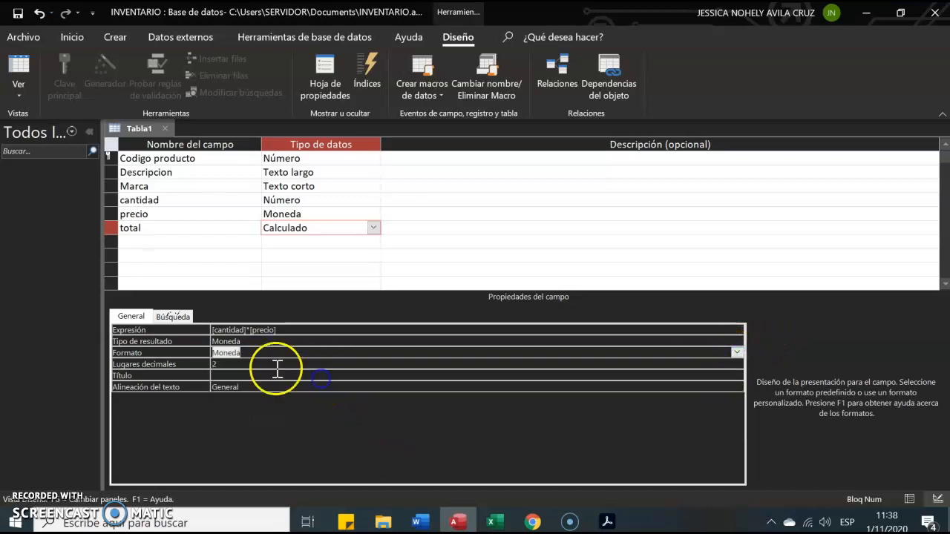
click(251, 342)
click(738, 341)
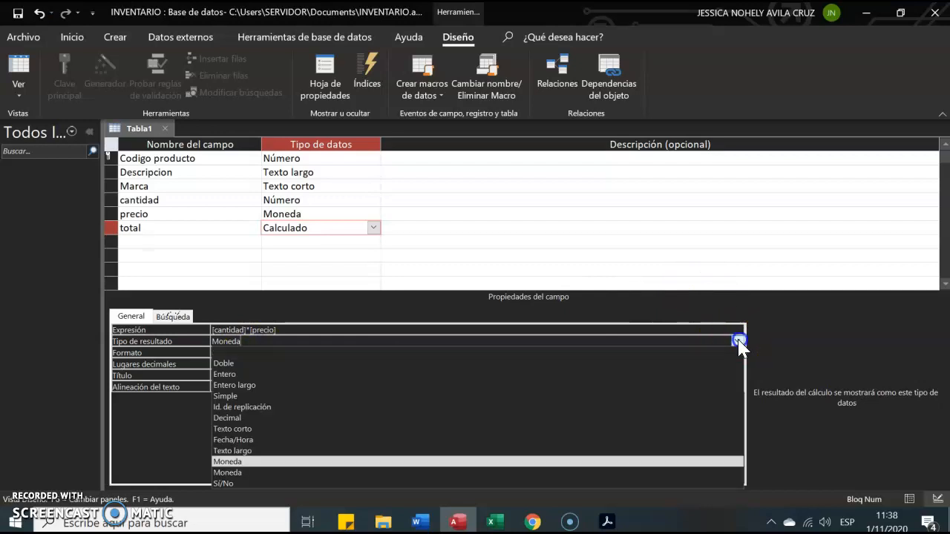
click(282, 473)
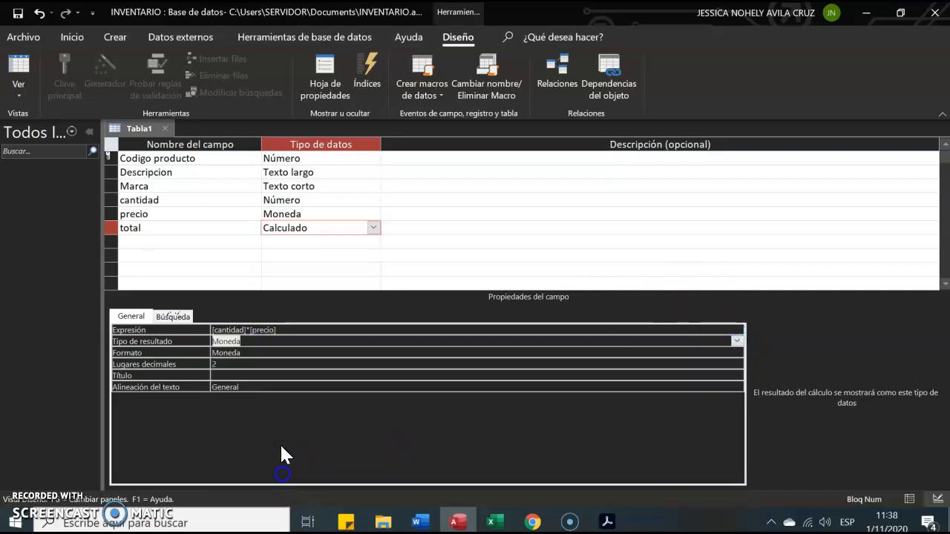
click(245, 364)
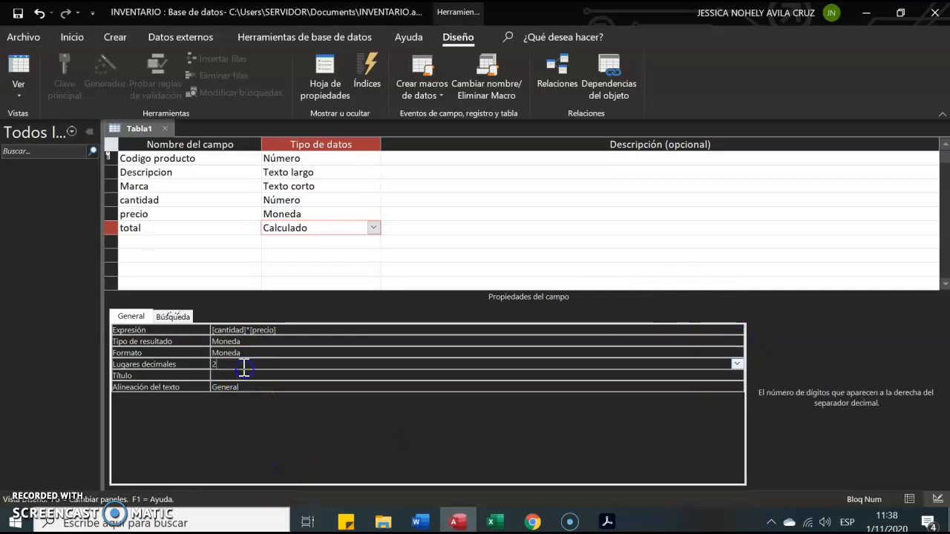
click(723, 352)
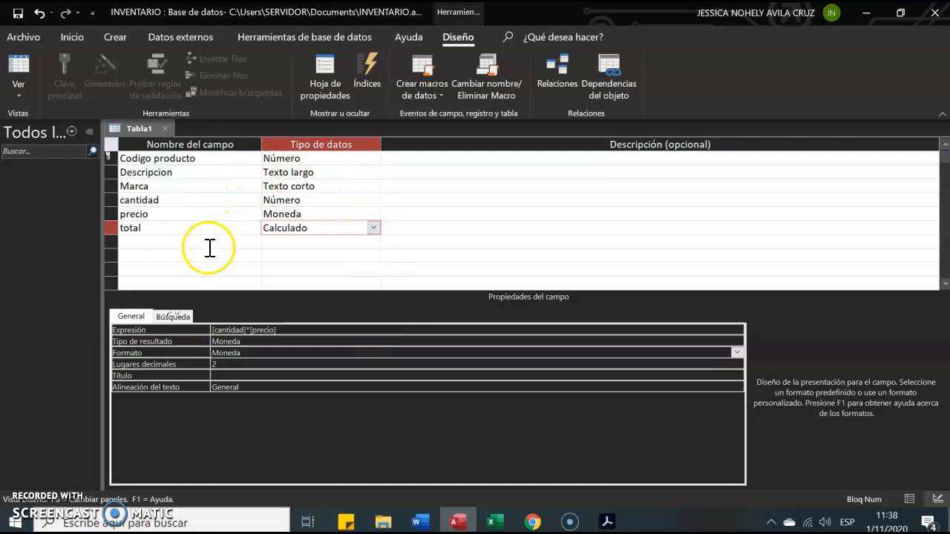
- Remove the primary key from the Codigo producto field and assign it to that same field again
click(226, 158)
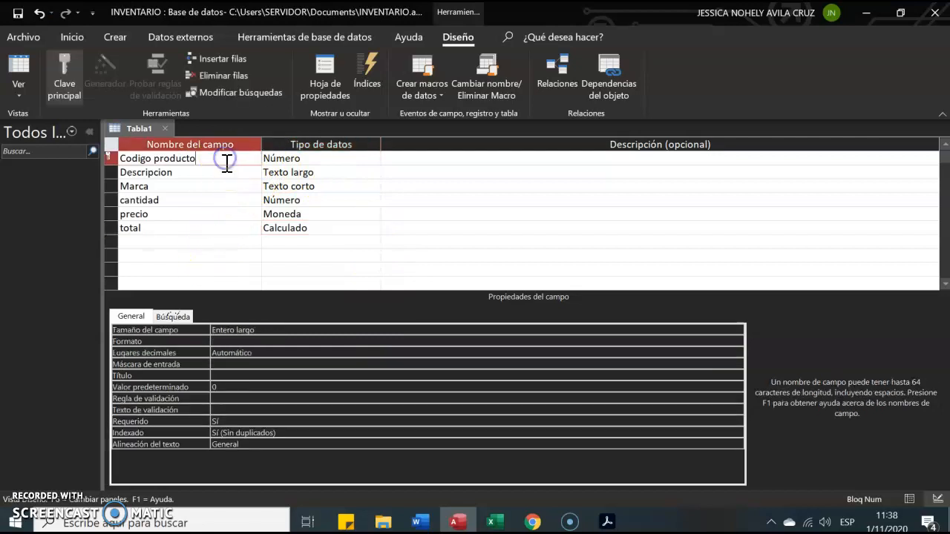
click(63, 66)
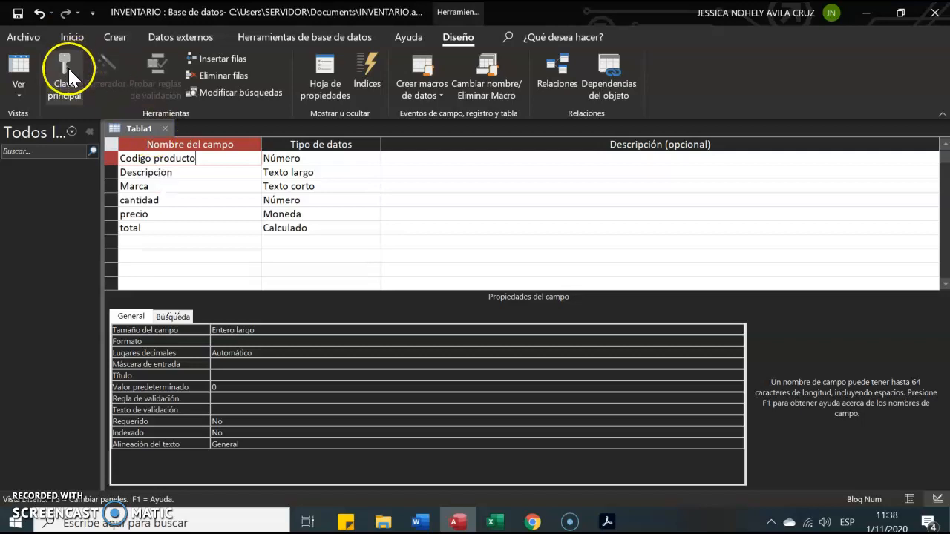
click(208, 172)
click(211, 158)
click(65, 72)
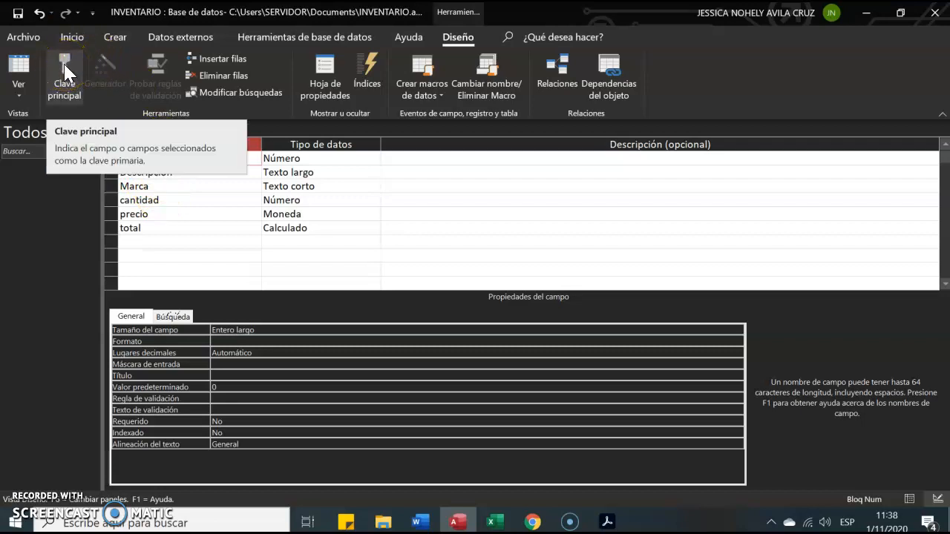
click(195, 170)
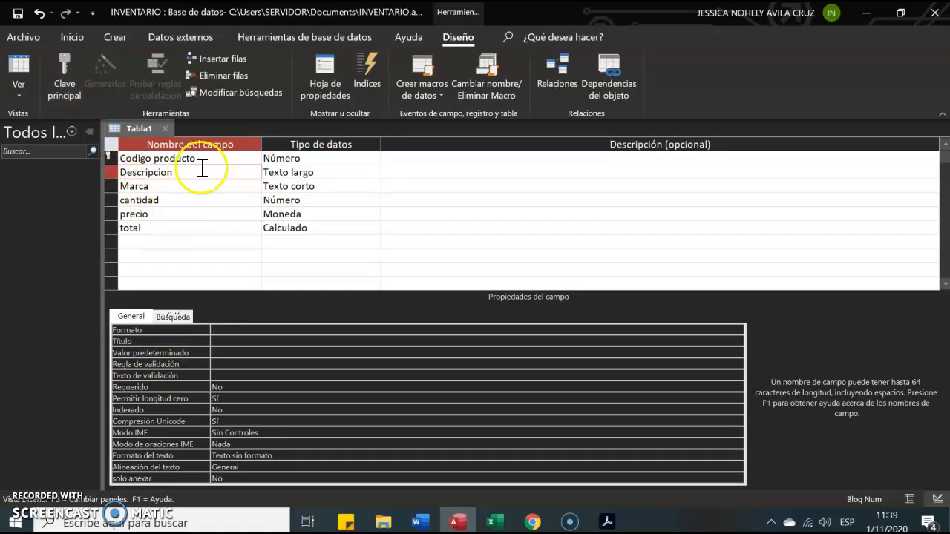
- Review the names, data types and properties of the table's fields, especially the Codigo producto primary key
click(321, 158)
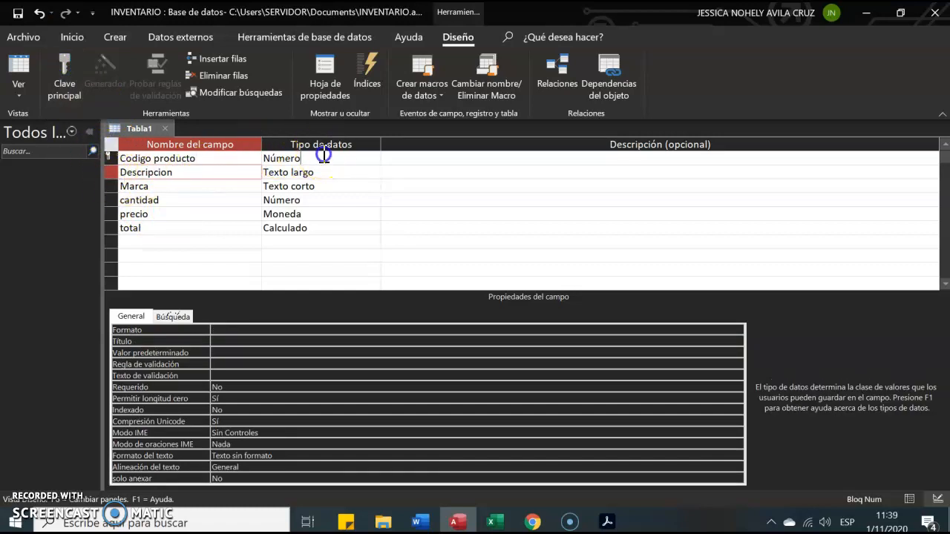
click(211, 160)
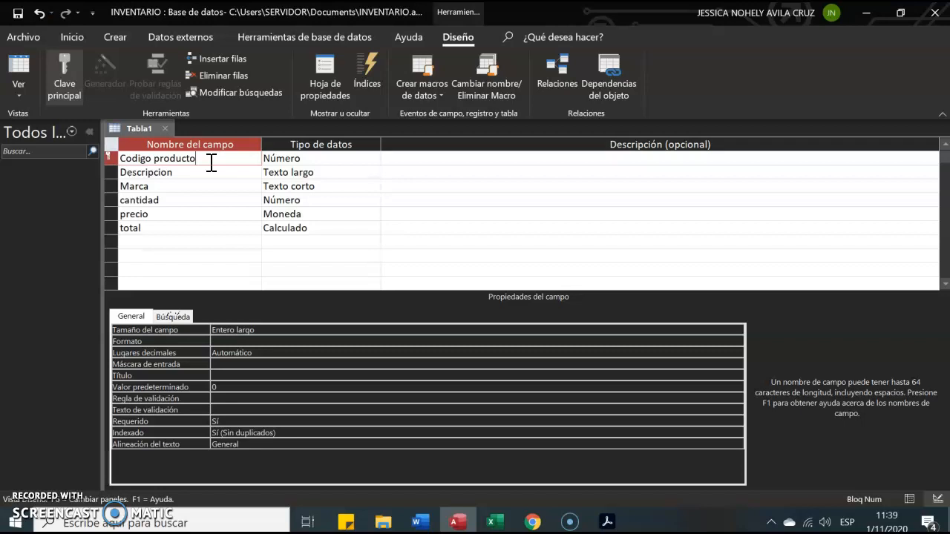
click(194, 172)
click(210, 159)
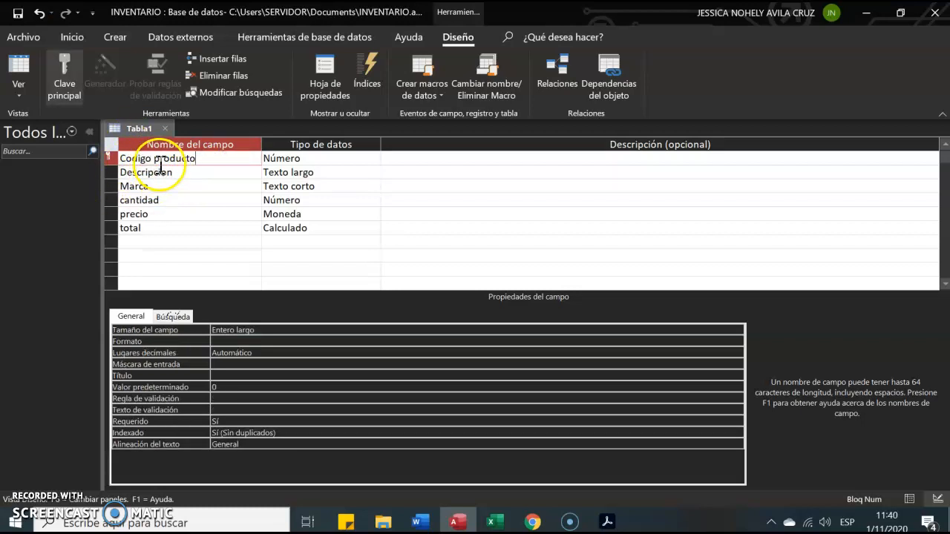
click(323, 158)
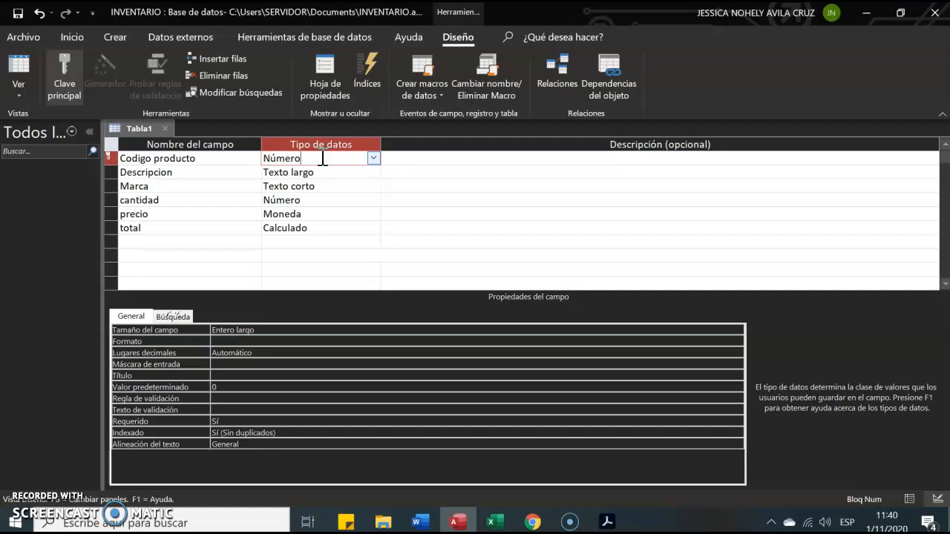
click(209, 158)
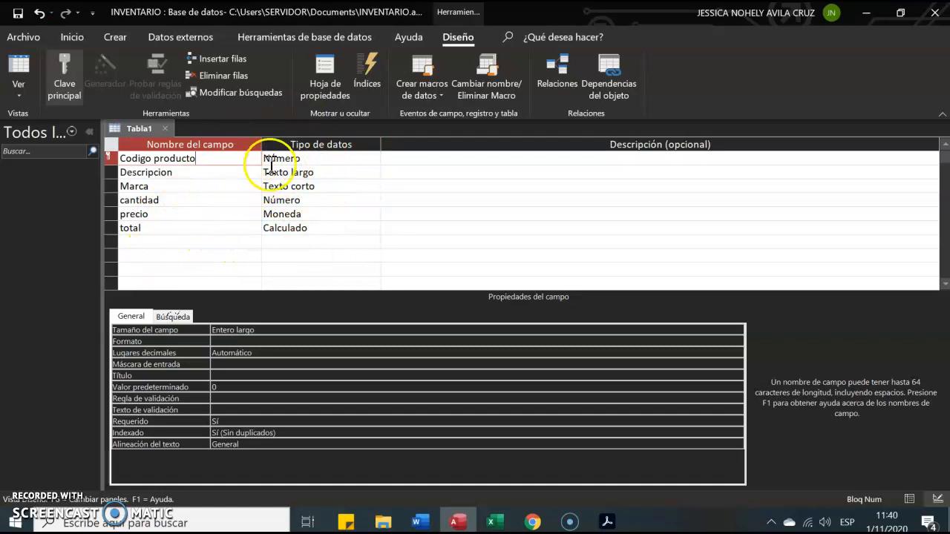
click(191, 174)
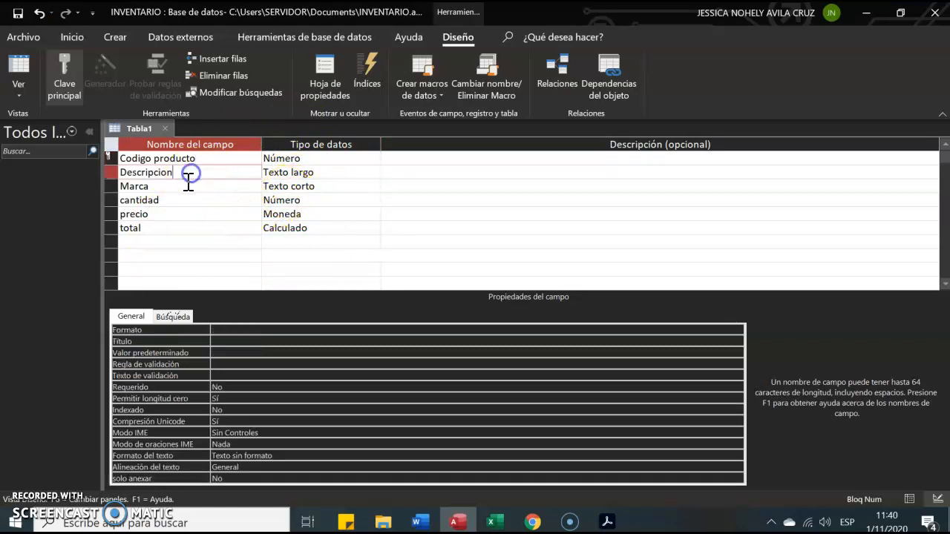
click(189, 186)
click(288, 156)
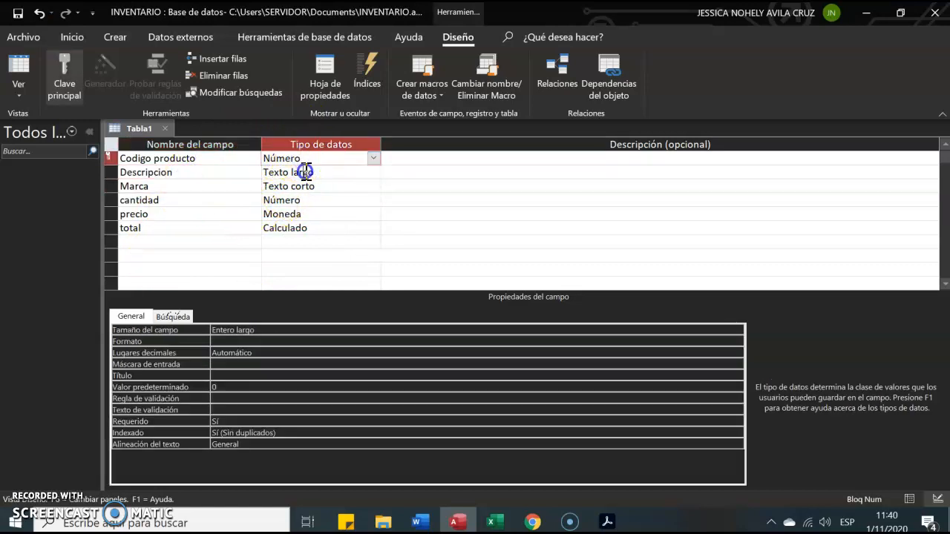
click(302, 172)
click(315, 227)
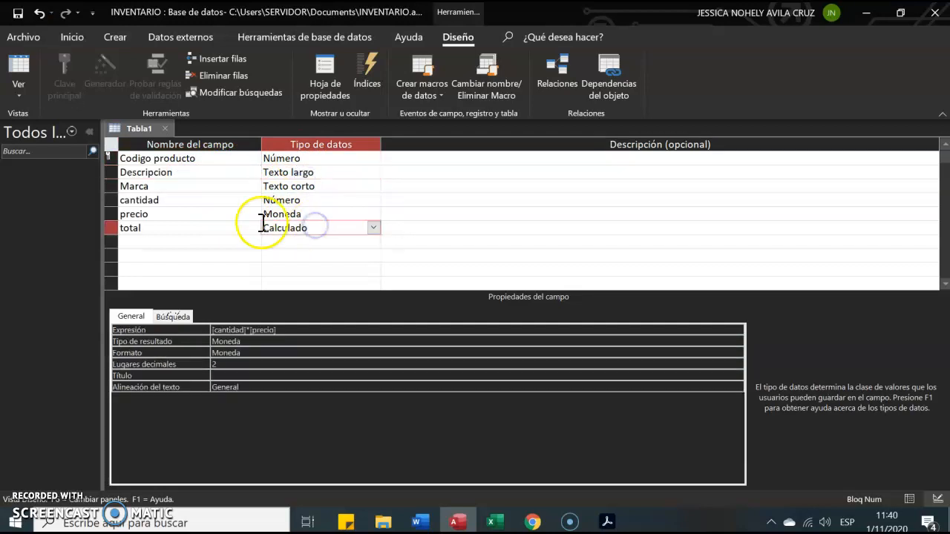
click(159, 229)
click(217, 156)
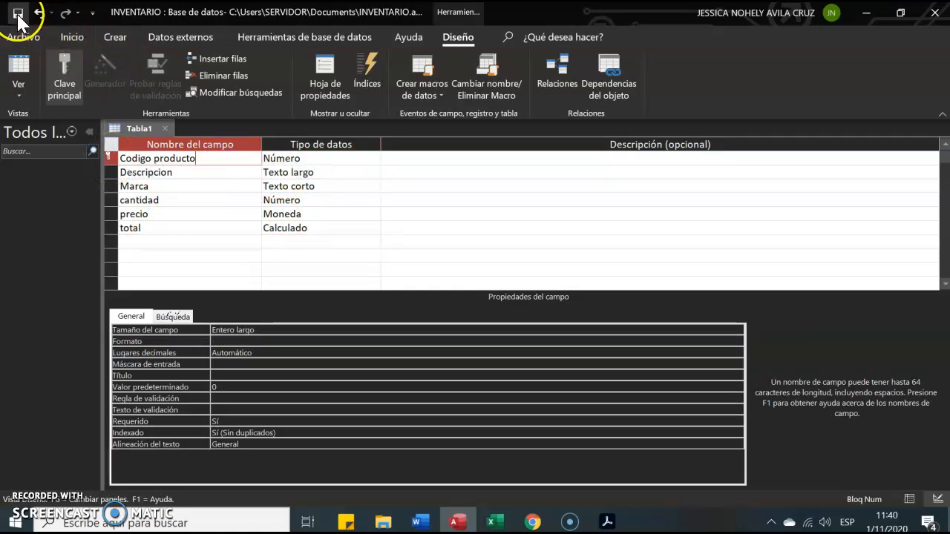
- Save the table with the name Tabla inventario and close it
click(17, 13)
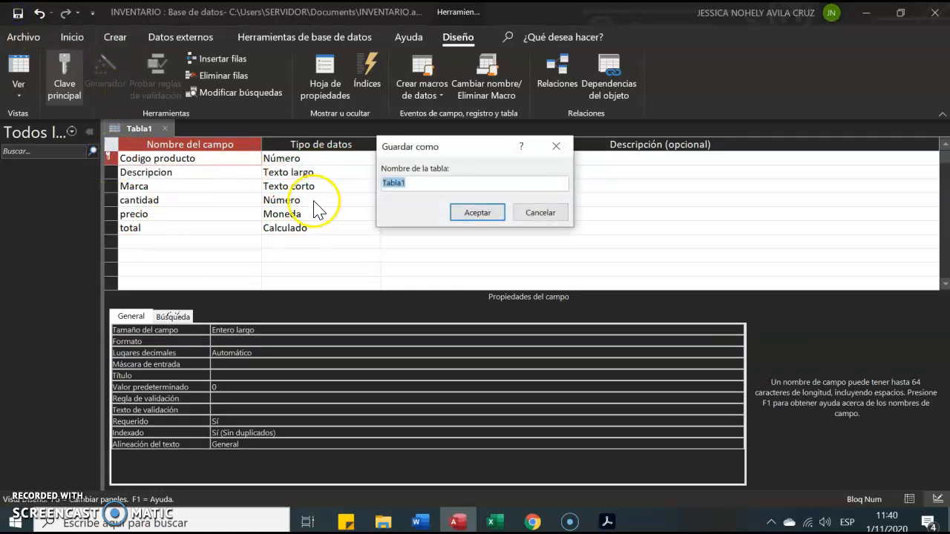
click(433, 184)
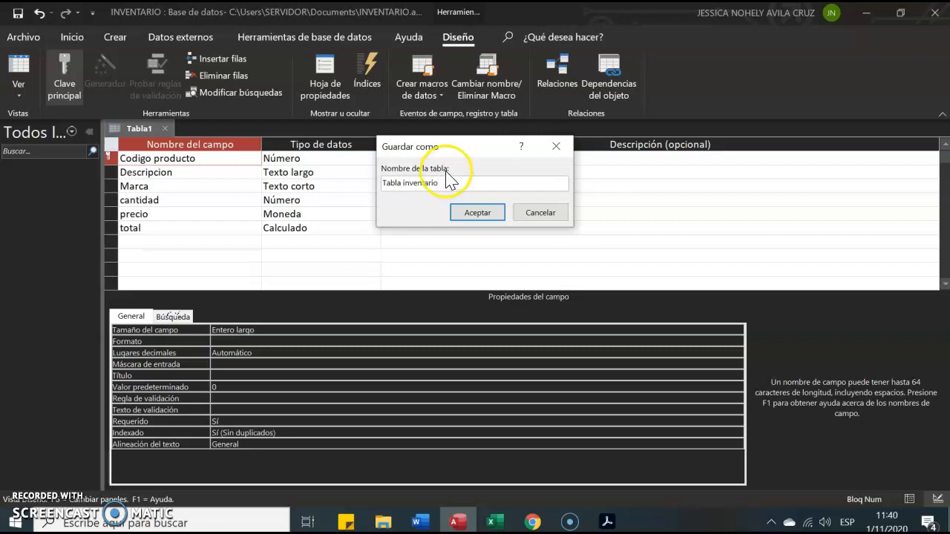
click(477, 213)
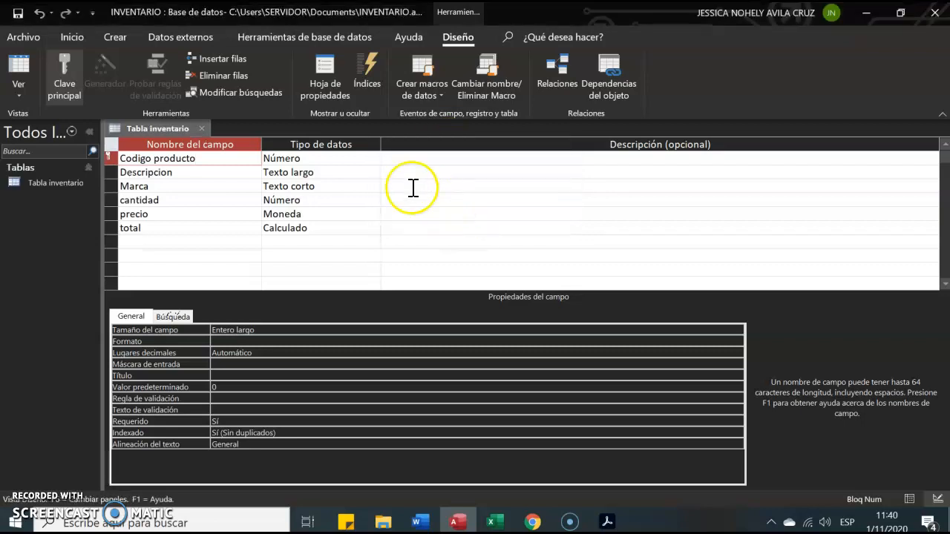
click(201, 128)
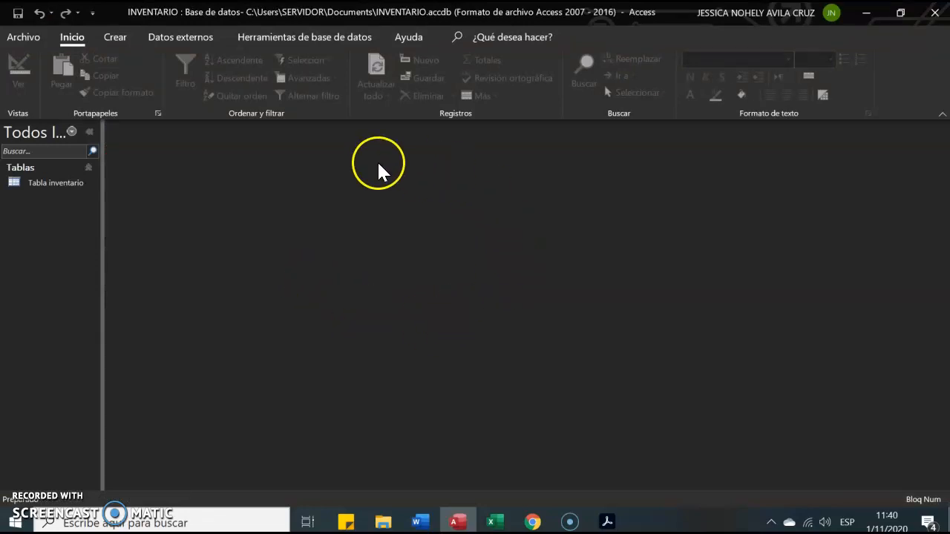
- Reopen Tabla inventario in design view to modify its structure
click(78, 187)
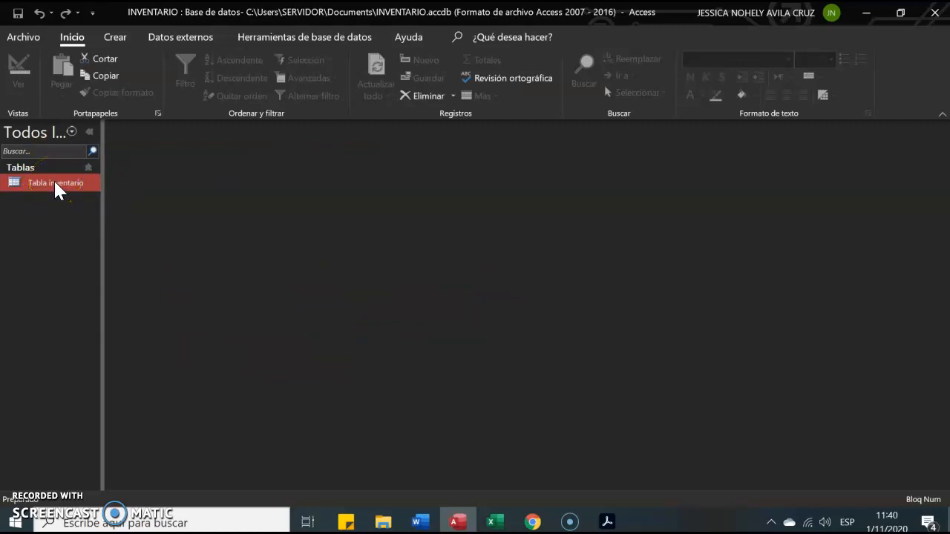
click(63, 190)
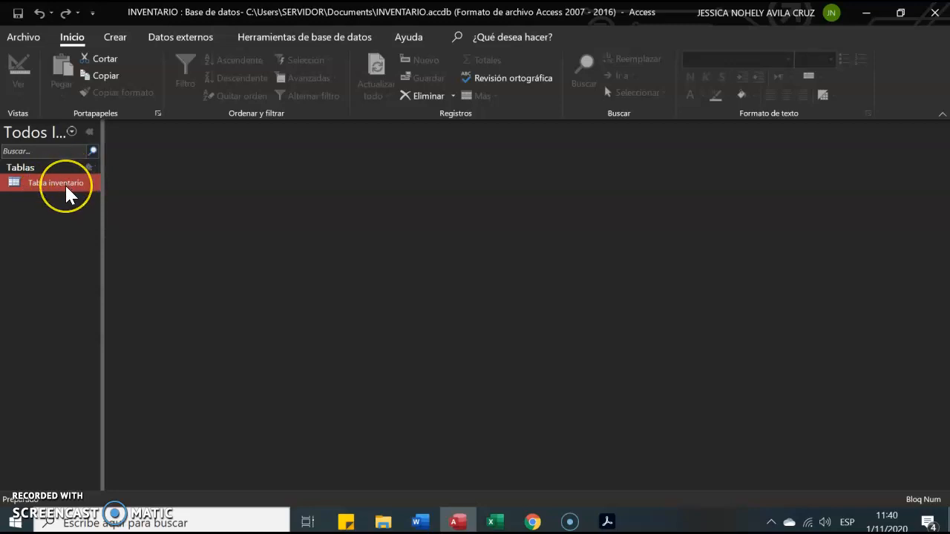
right_click(66, 193)
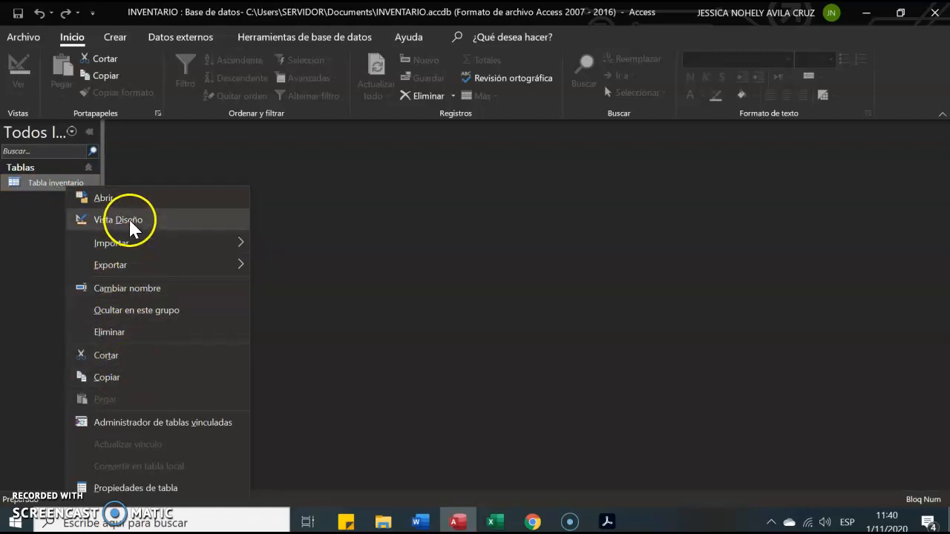
click(131, 222)
- Examine the field names and data types of Descripcion, Marca, cantidad and precio in Tabla inventario
click(312, 199)
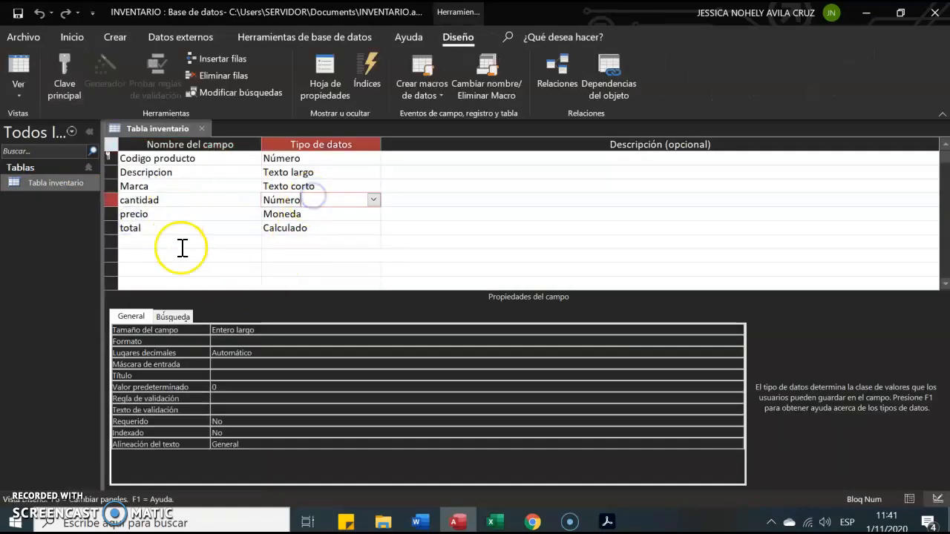
click(211, 198)
click(318, 217)
click(328, 173)
click(202, 170)
click(179, 216)
click(322, 216)
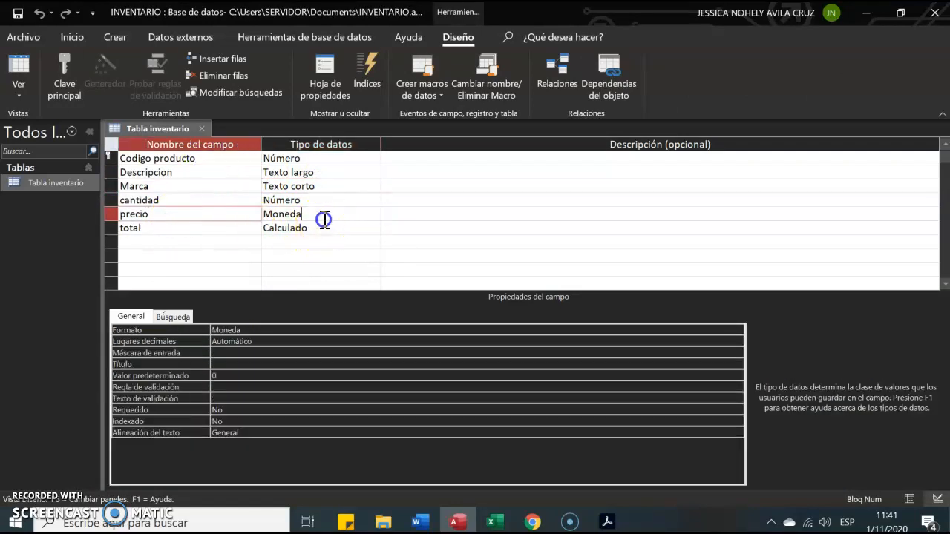
click(337, 186)
click(216, 184)
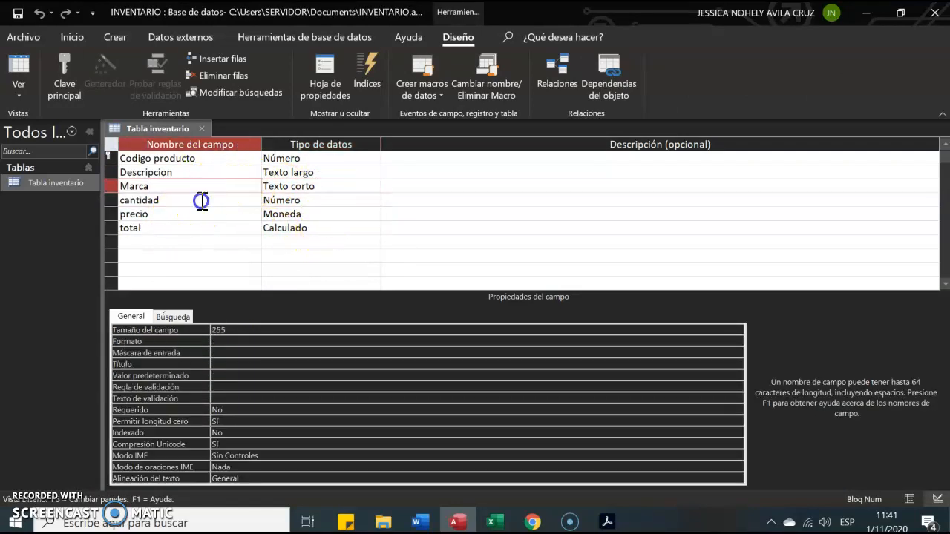
click(202, 200)
click(195, 213)
- Rename the total field to total inventario, and save and close the table
click(179, 227)
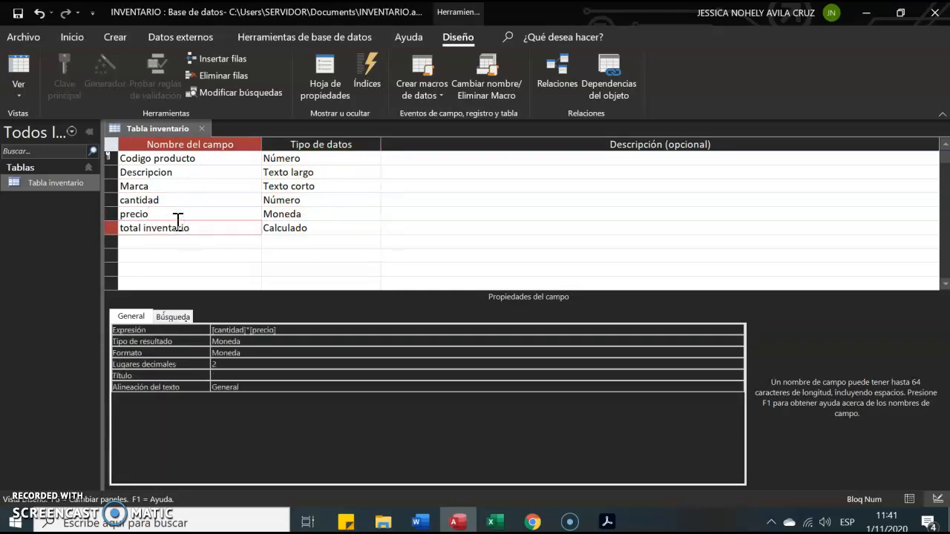
click(185, 202)
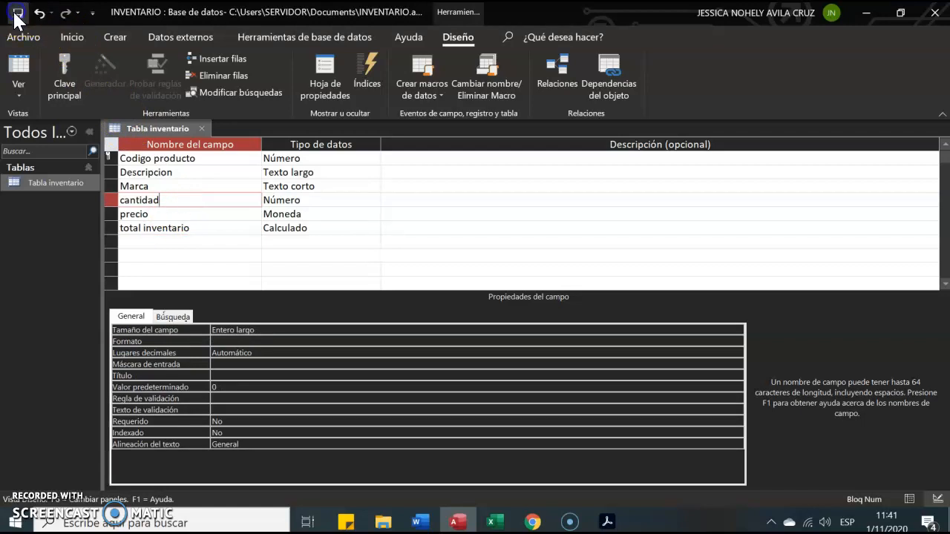
click(201, 128)
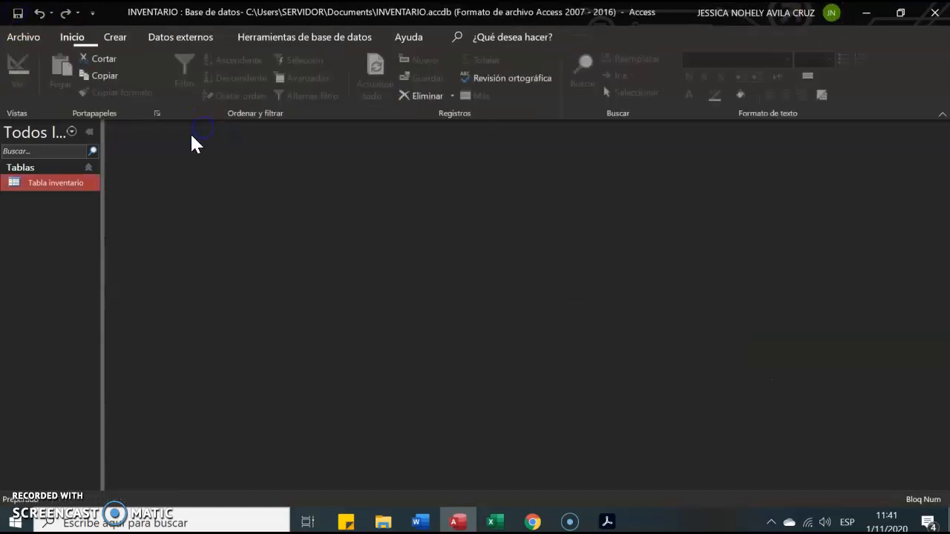